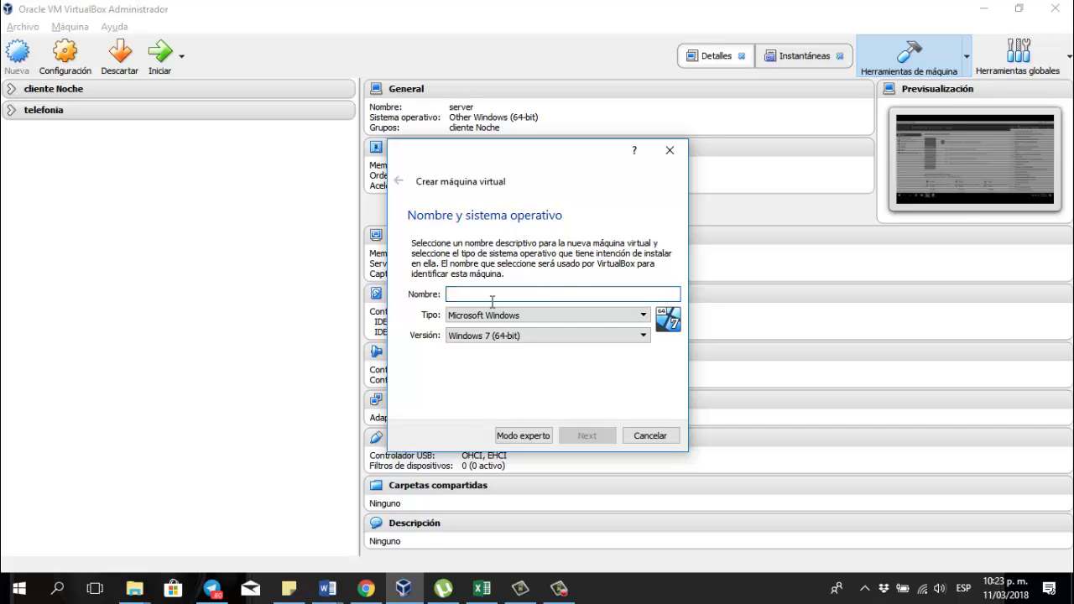
- Name the new virtual machine win10, choose Microsoft Windows as type and Windows 10 (64-bit) as version, and continue to the memory settings
{"action": "type", "text": "win"}
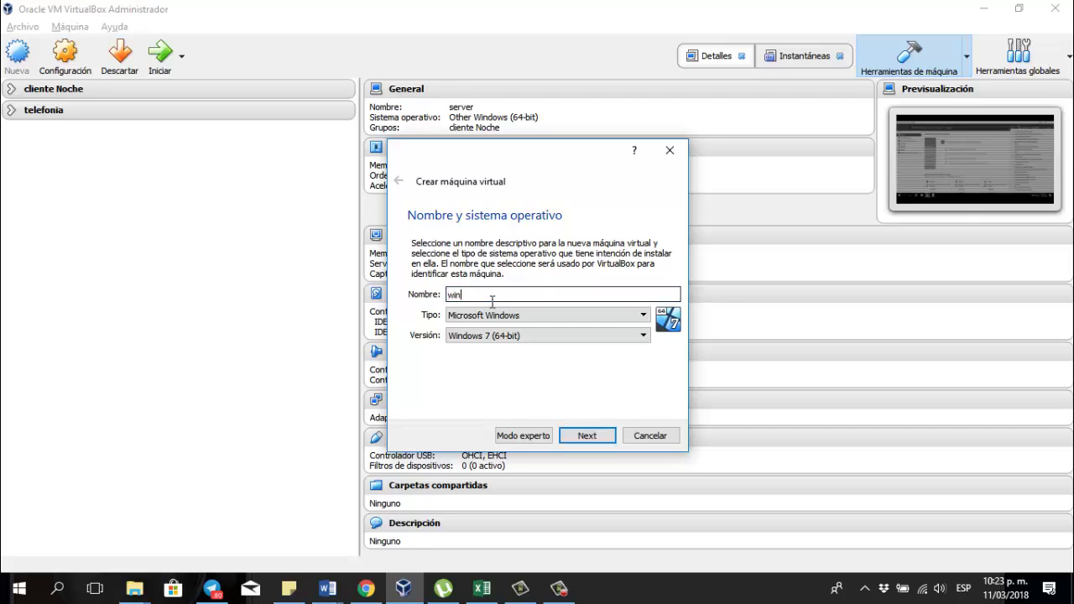
{"action": "type", "text": "10"}
{"action": "left_click", "coordinate": [525, 317]}
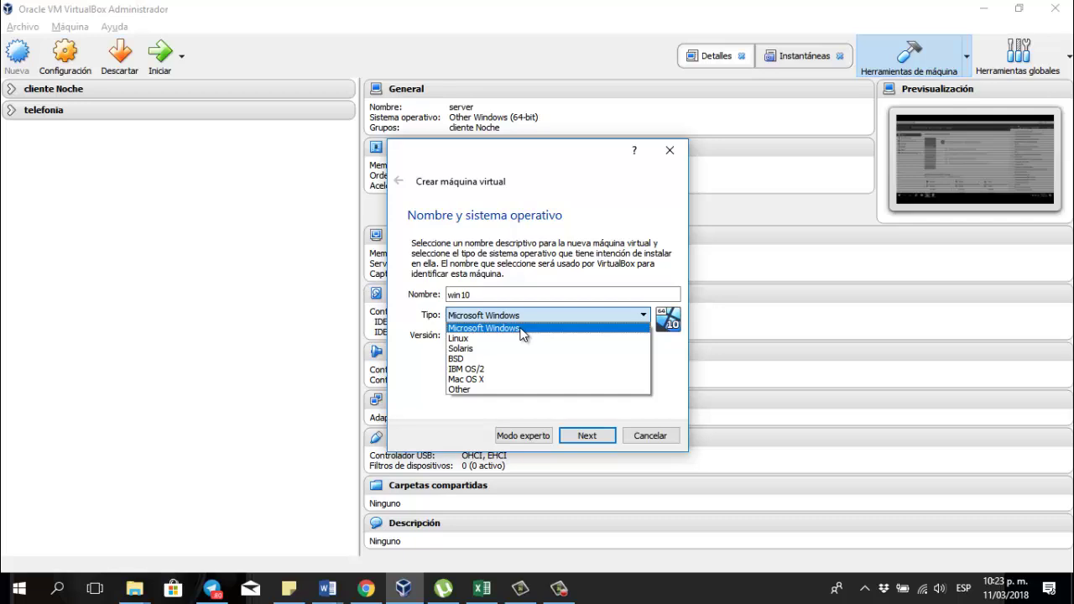
{"action": "left_click", "coordinate": [520, 329]}
{"action": "left_click", "coordinate": [517, 336]}
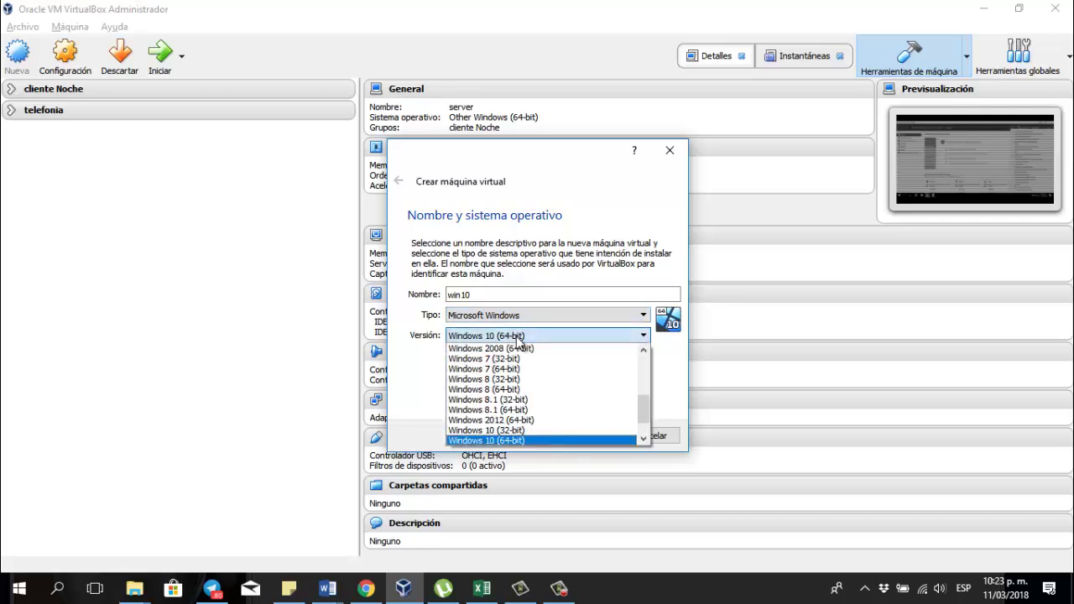
{"action": "scroll", "coordinate": [648, 408], "scroll_direction": "down", "scroll_amount": 1}
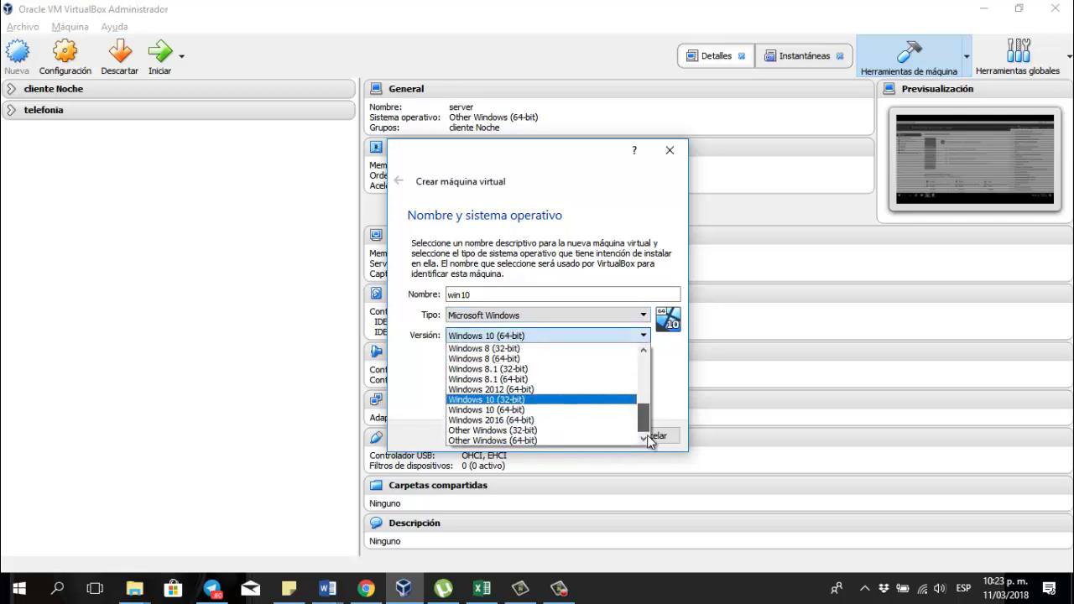
{"action": "left_click", "coordinate": [523, 411]}
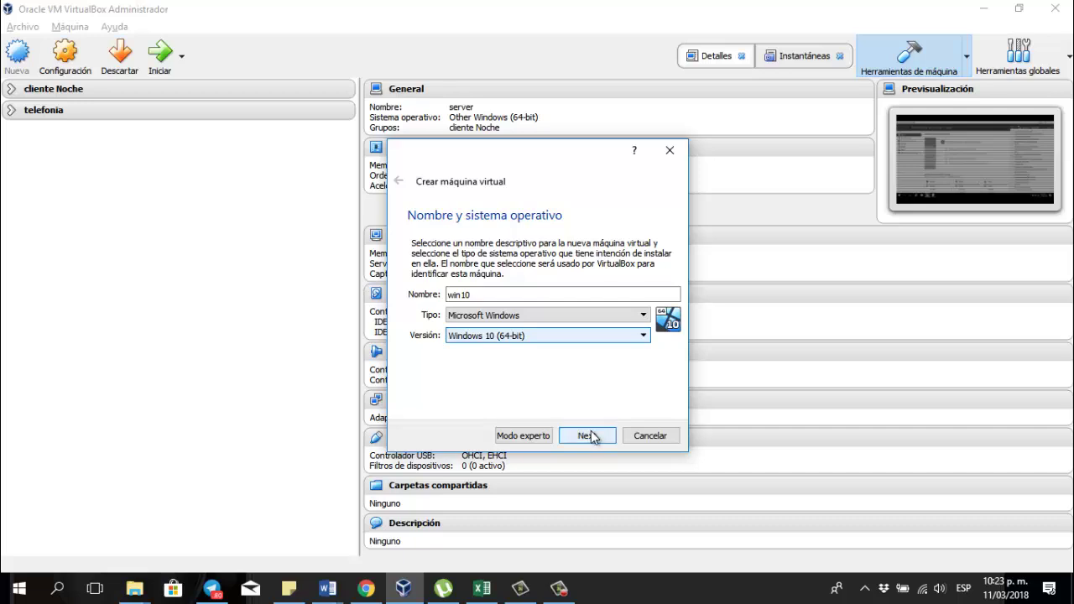
{"action": "left_click", "coordinate": [587, 435]}
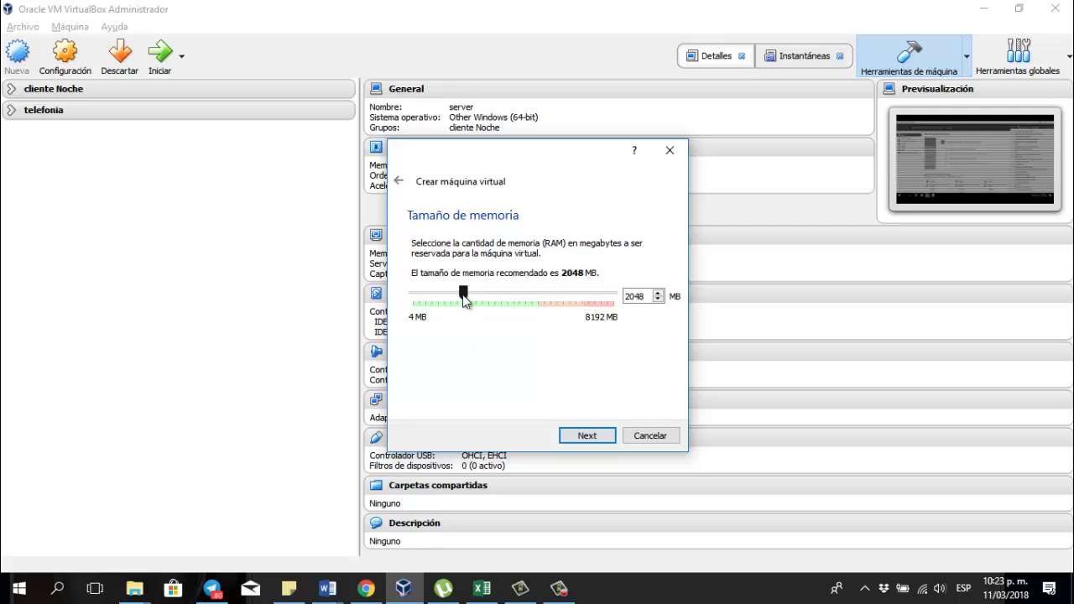
- Try lowering and raising the virtual machine's memory size, ending at 3630 MB
{"action": "left_click_drag", "start_coordinate": [502, 295], "coordinate": [458, 295]}
{"action": "left_click_drag", "start_coordinate": [456, 294], "coordinate": [500, 293]}
- Switch to the Excel workbook, set MEMORIA DE LA MAQUINA VIRTUAL on the RAM sheet to 2 GB, and inspect the chart slices
{"action": "left_click", "coordinate": [483, 585]}
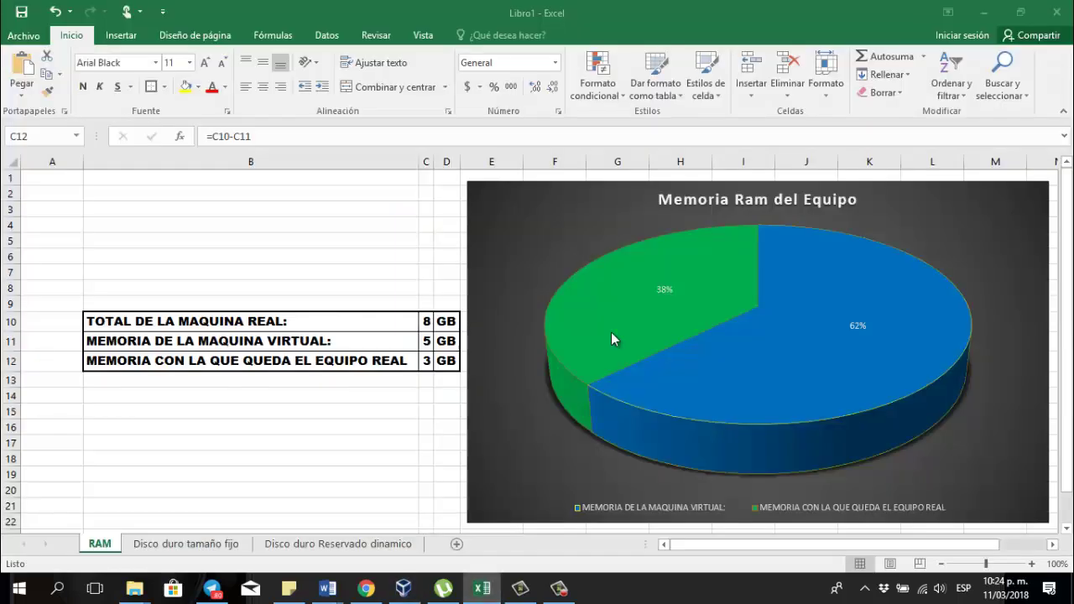
{"action": "left_click", "coordinate": [426, 338]}
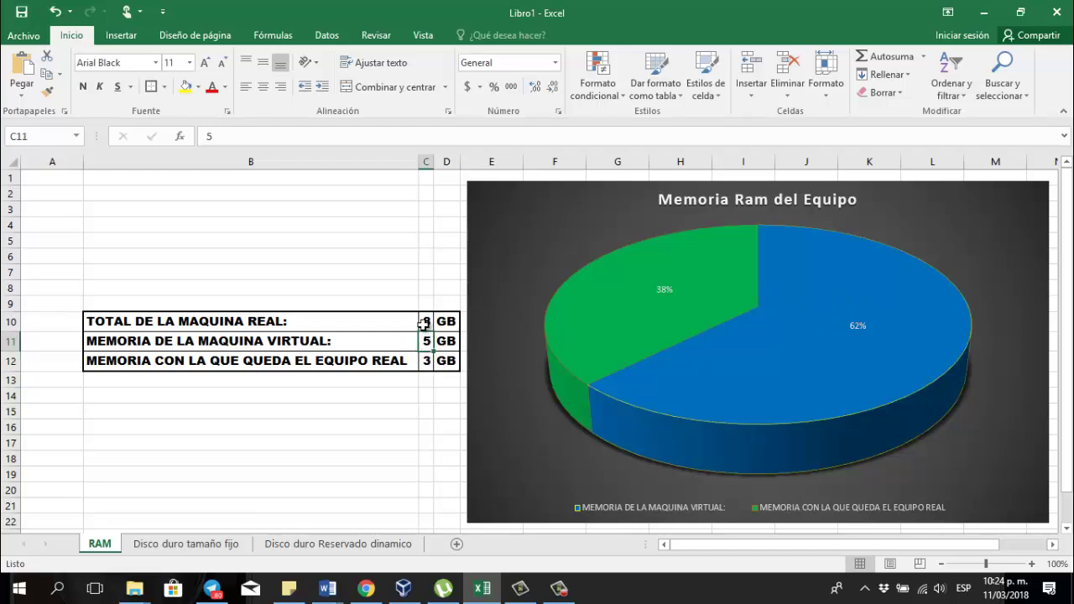
{"action": "type", "text": "2"}
{"action": "key", "text": "Return"}
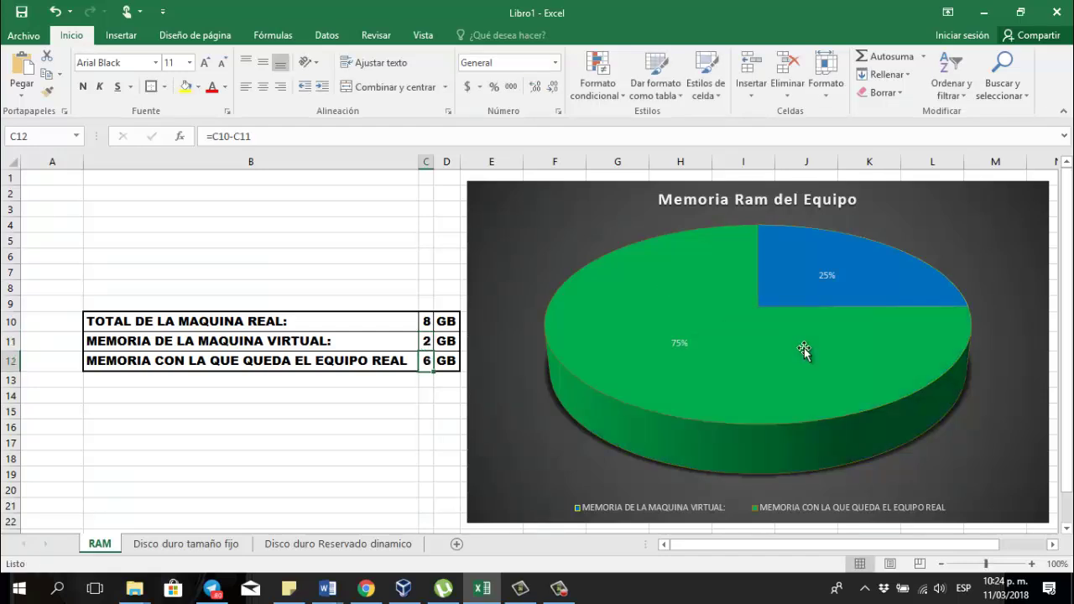
{"action": "mouse_move", "coordinate": [772, 270]}
{"action": "mouse_move", "coordinate": [859, 323]}
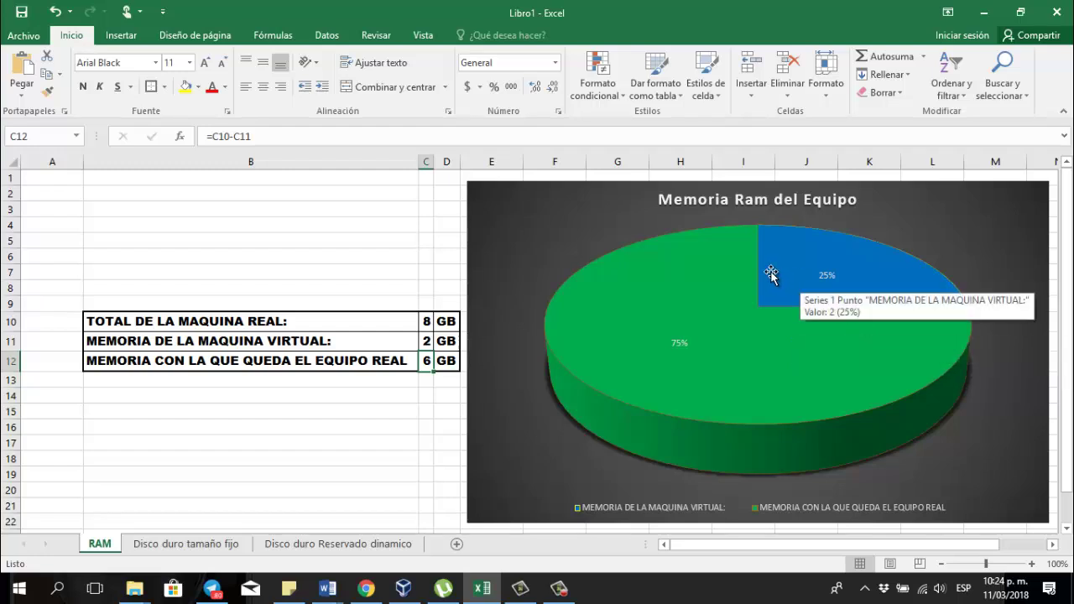
{"action": "mouse_move", "coordinate": [655, 288]}
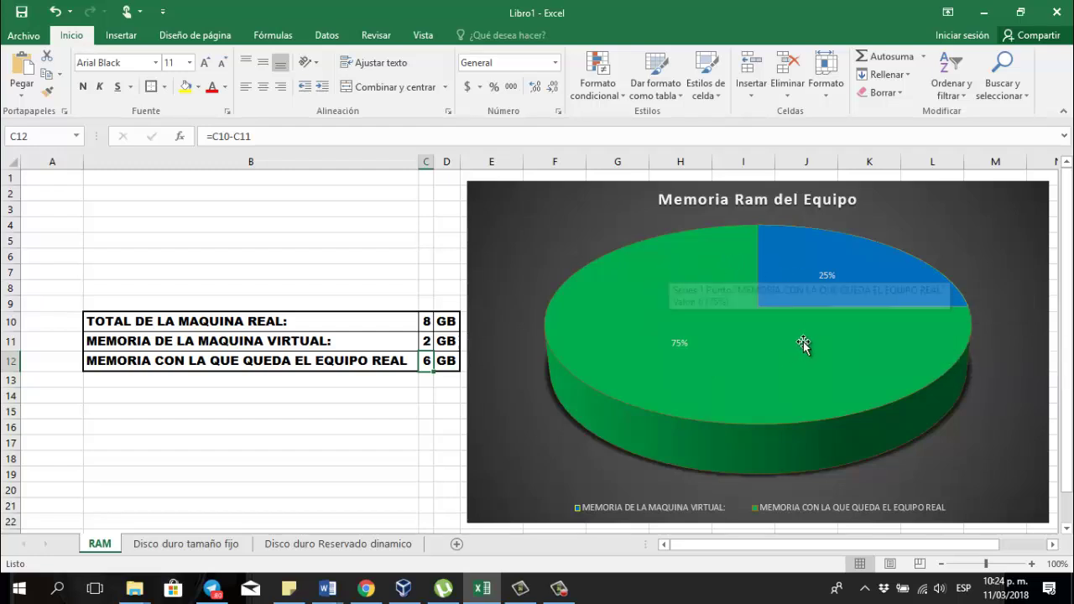
{"action": "mouse_move", "coordinate": [817, 265]}
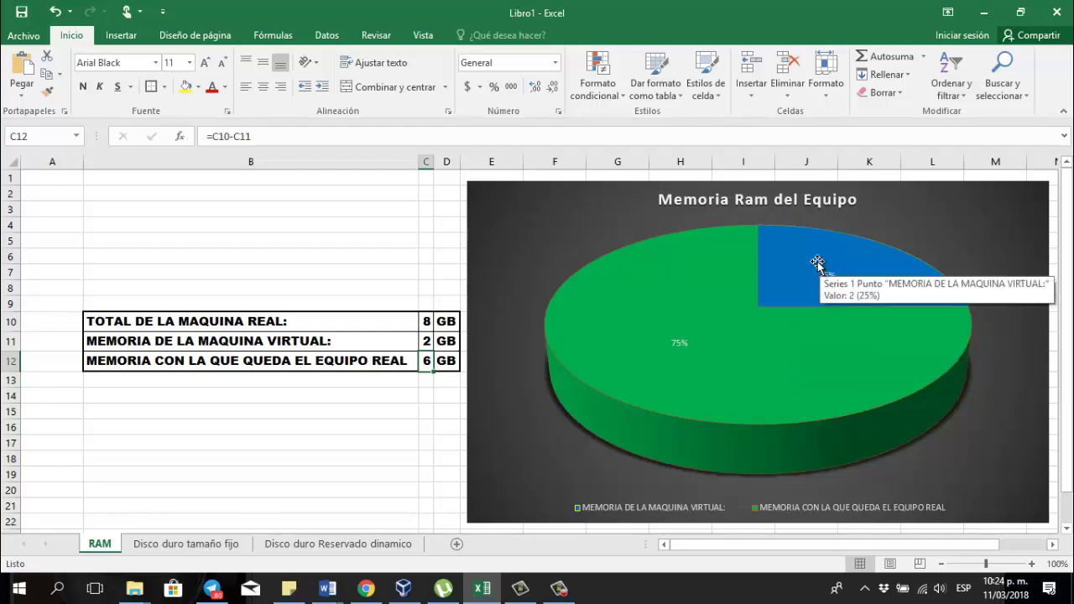
- Set MEMORIA DE LA MAQUINA VIRTUAL to 4 GB and inspect how the RAM chart is divided
{"action": "left_click", "coordinate": [426, 343]}
{"action": "type", "text": "4"}
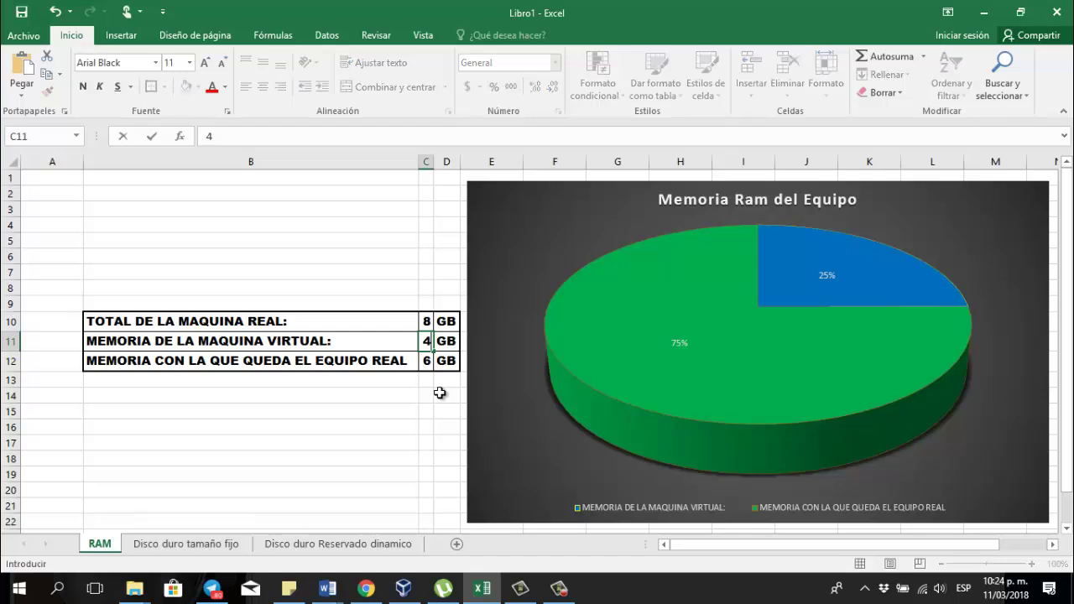
{"action": "key", "text": "Return"}
{"action": "mouse_move", "coordinate": [806, 305]}
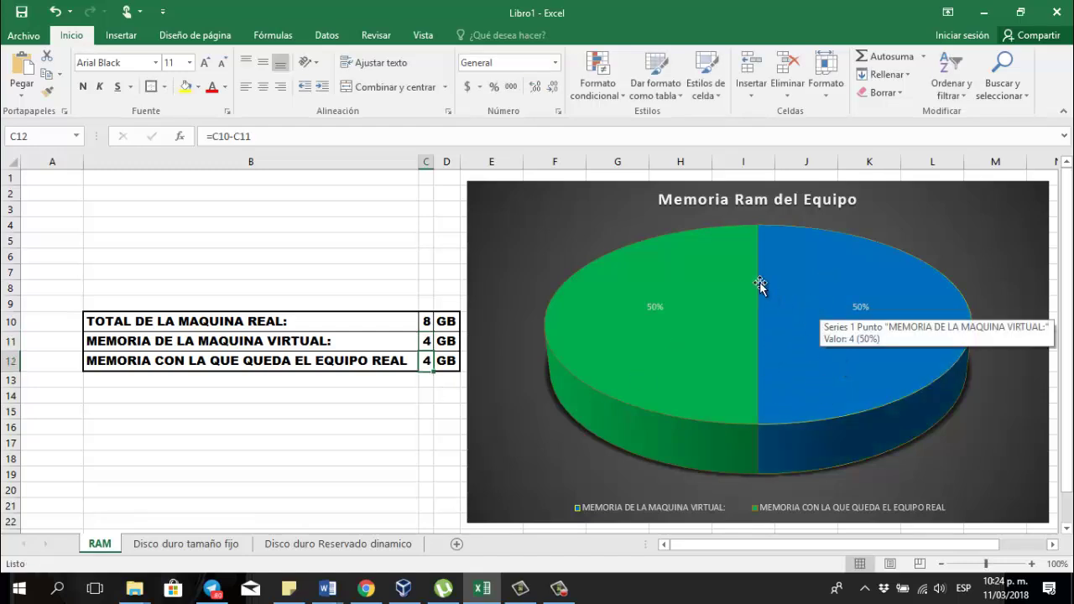
{"action": "mouse_move", "coordinate": [671, 369]}
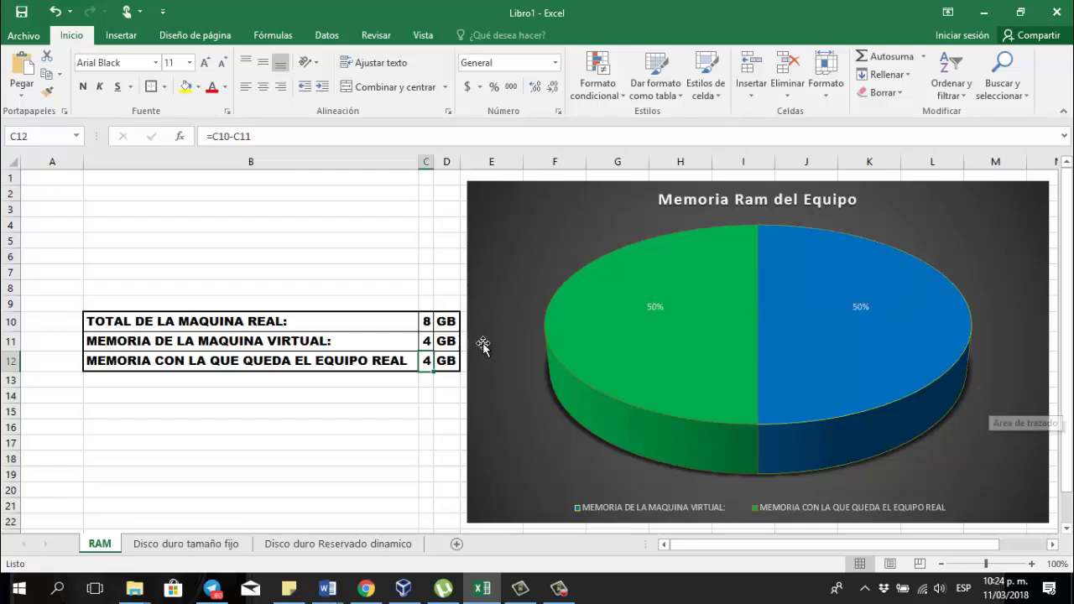
- Set MEMORIA DE LA MAQUINA VIRTUAL back to 2 GB
{"action": "left_click", "coordinate": [427, 341]}
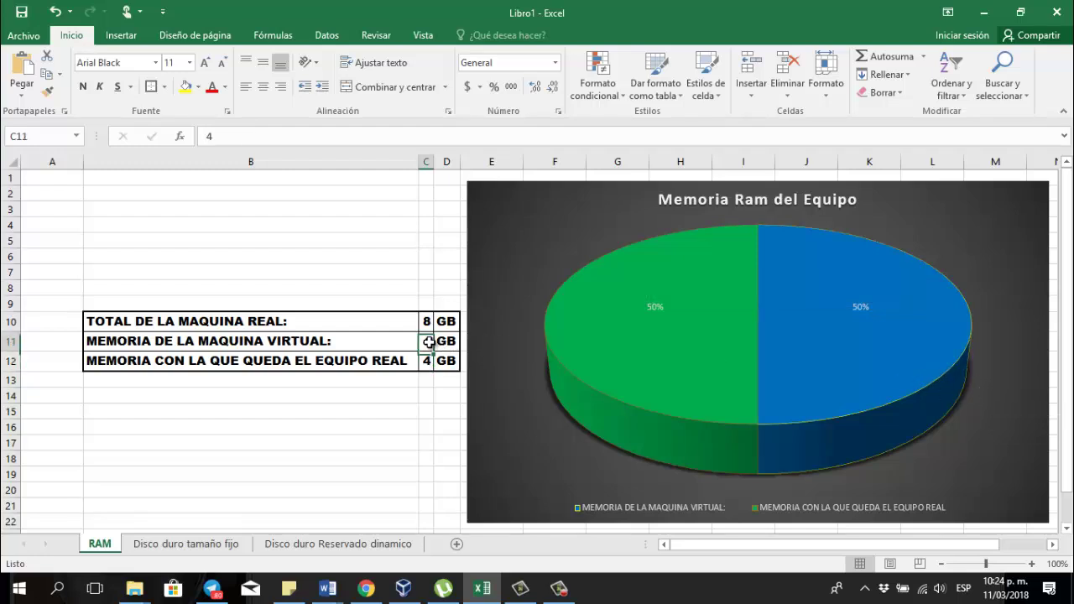
{"action": "type", "text": "2"}
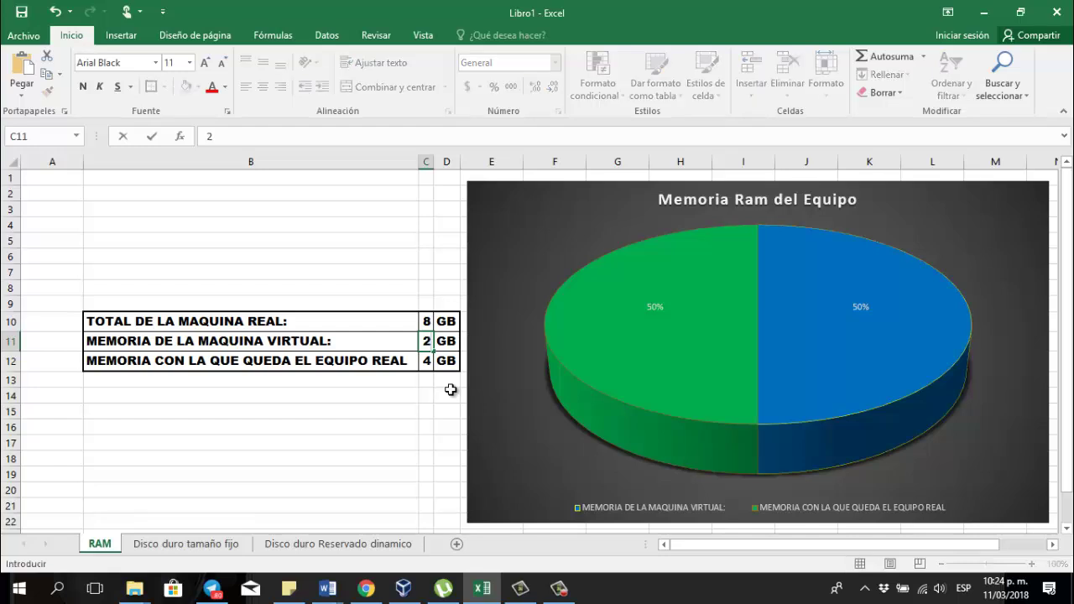
{"action": "key", "text": "Return"}
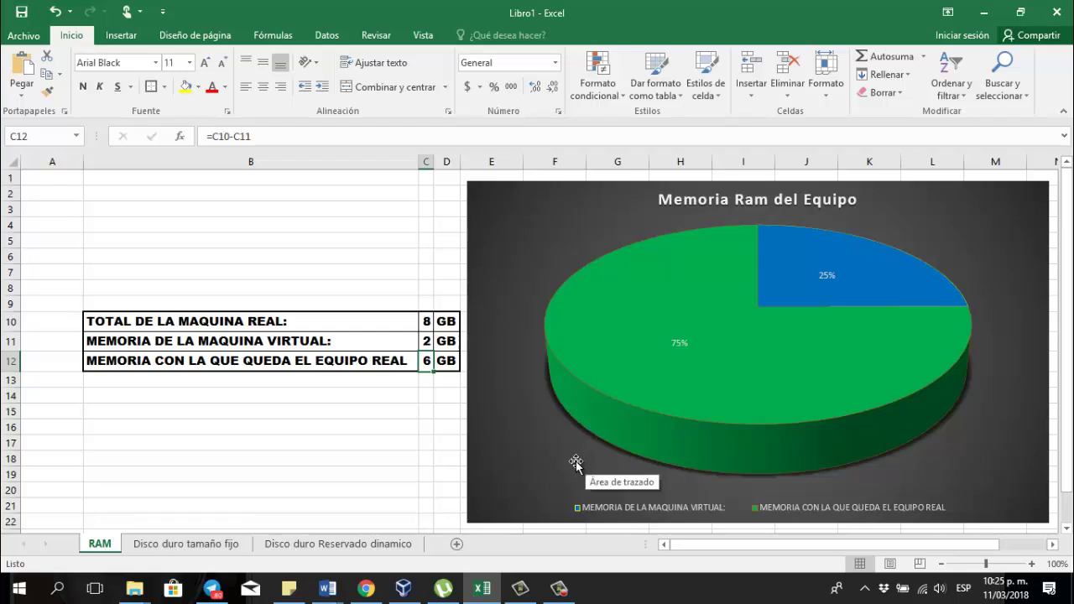
- Switch back to VirtualBox, set the virtual machine's memory size to 2048 MB, and continue to the hard disk options
{"action": "left_click", "coordinate": [405, 592]}
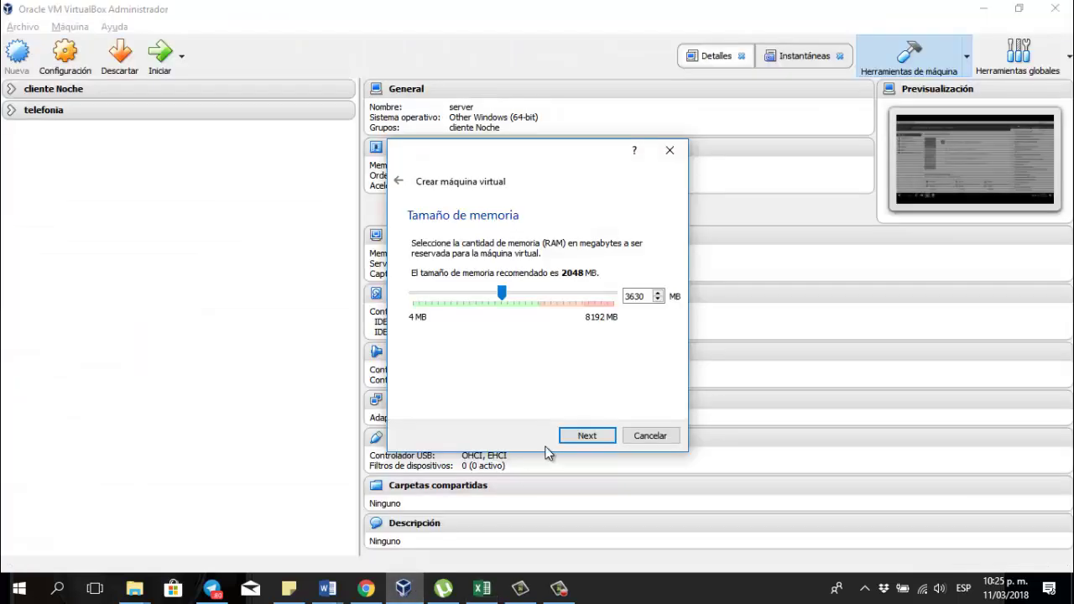
{"action": "left_click_drag", "start_coordinate": [538, 295], "coordinate": [480, 297]}
{"action": "double_click", "coordinate": [649, 300]}
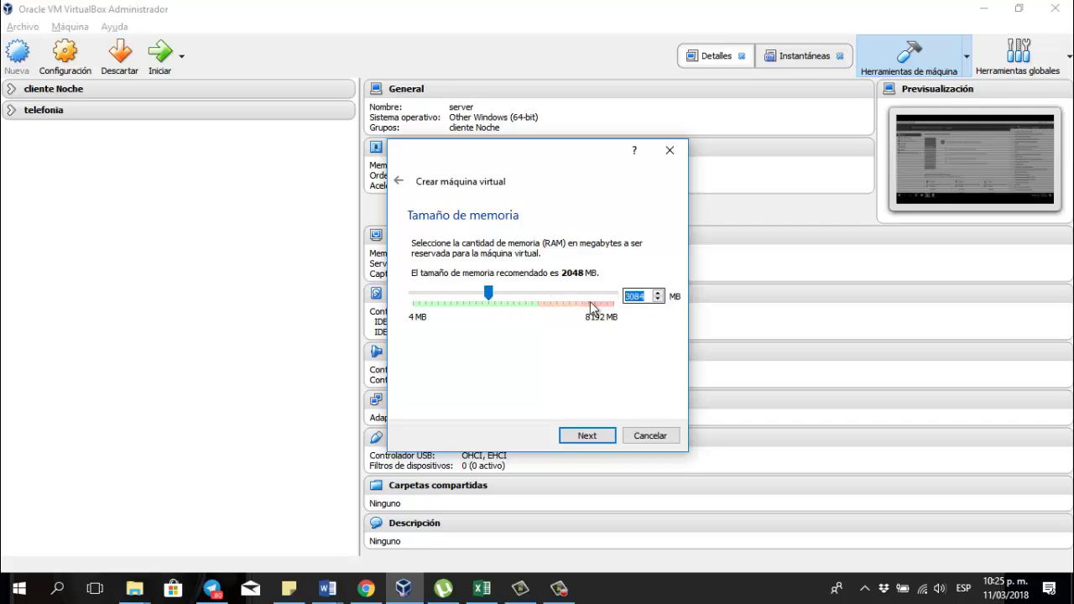
{"action": "type", "text": "2048"}
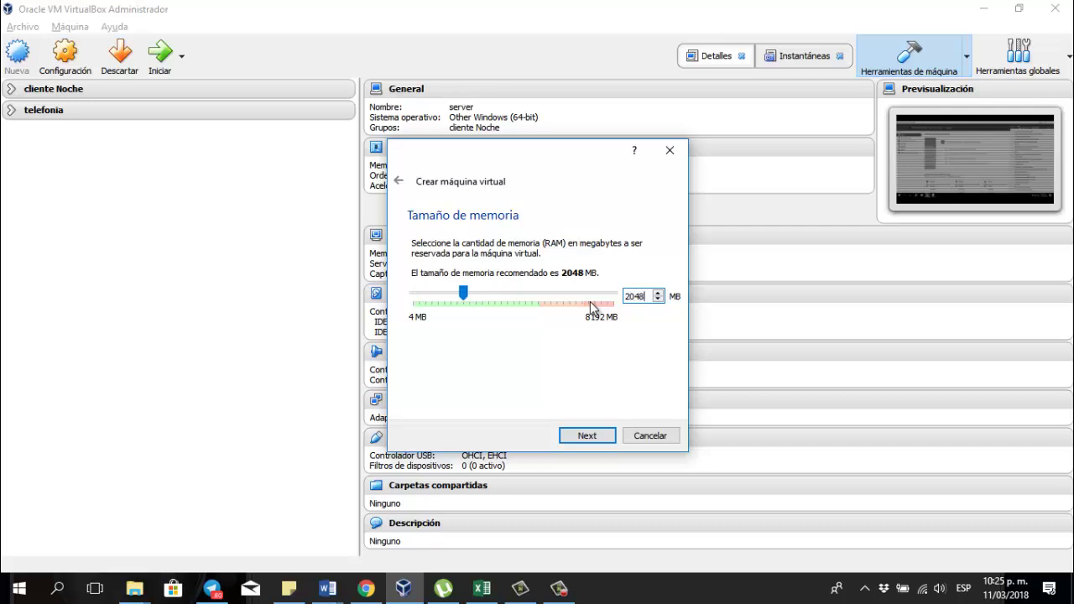
{"action": "left_click", "coordinate": [583, 441]}
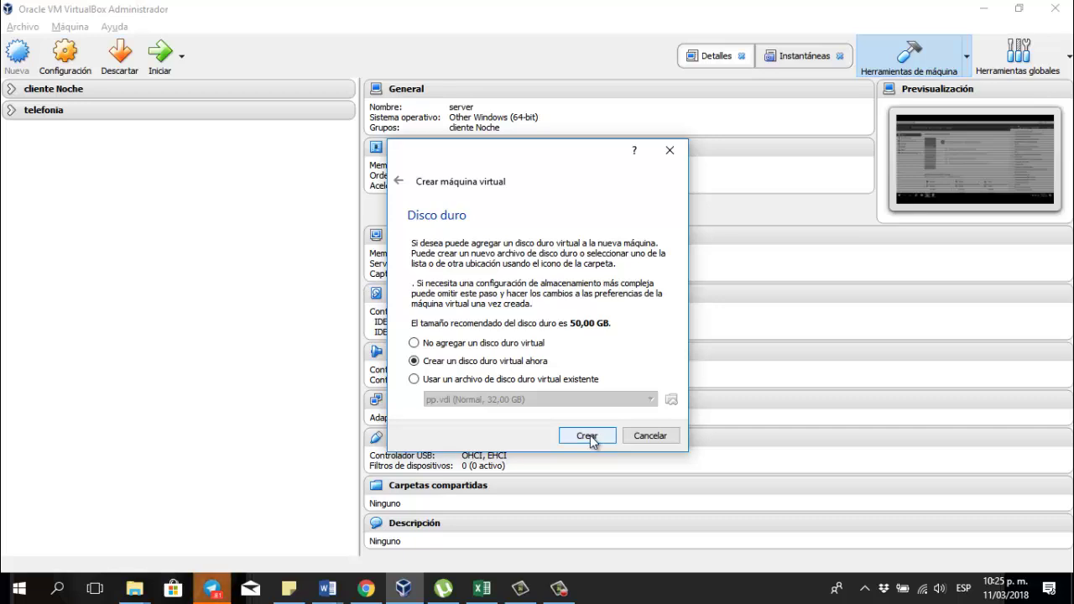
- Choose to create a virtual hard disk now with the VDI (VirtualBox Disk Image) file type and continue to the storage options
{"action": "left_click", "coordinate": [590, 438]}
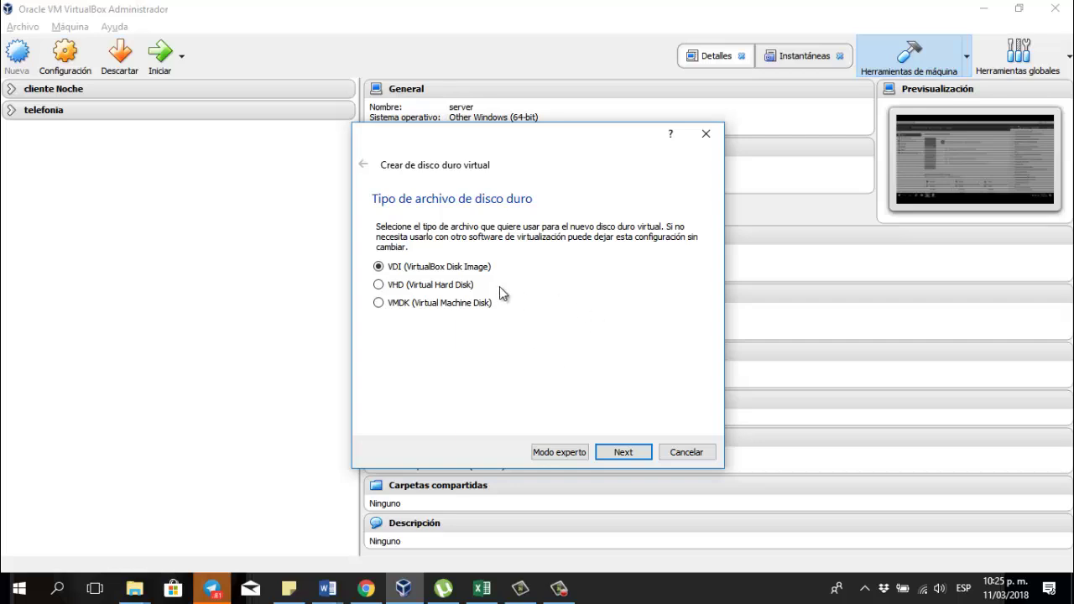
{"action": "left_click", "coordinate": [623, 453]}
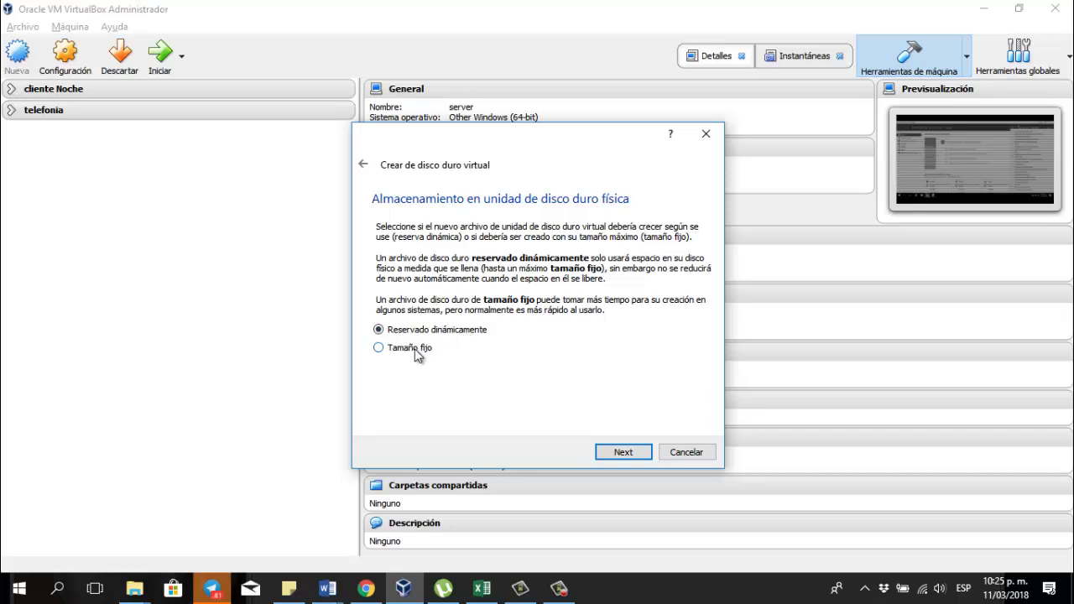
- Switch to the Excel workbook and set TAMAÑO ACTUAL DEL DISCO on the Disco duro tamaño fijo sheet to 8 GB, inspecting the disk chart
{"action": "left_click", "coordinate": [483, 588]}
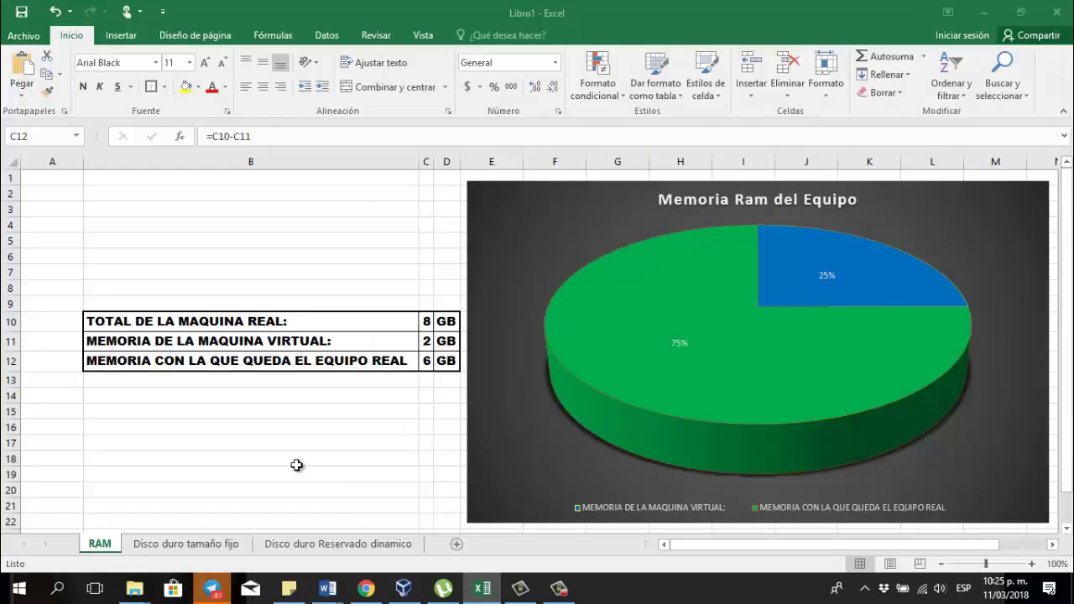
{"action": "left_click", "coordinate": [215, 545]}
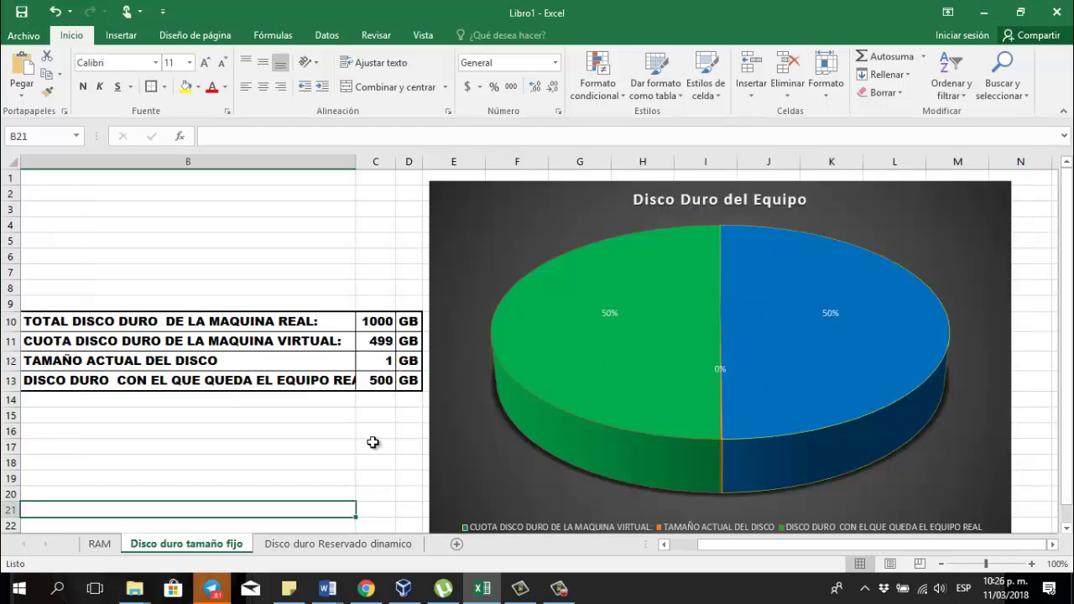
{"action": "left_click", "coordinate": [376, 360]}
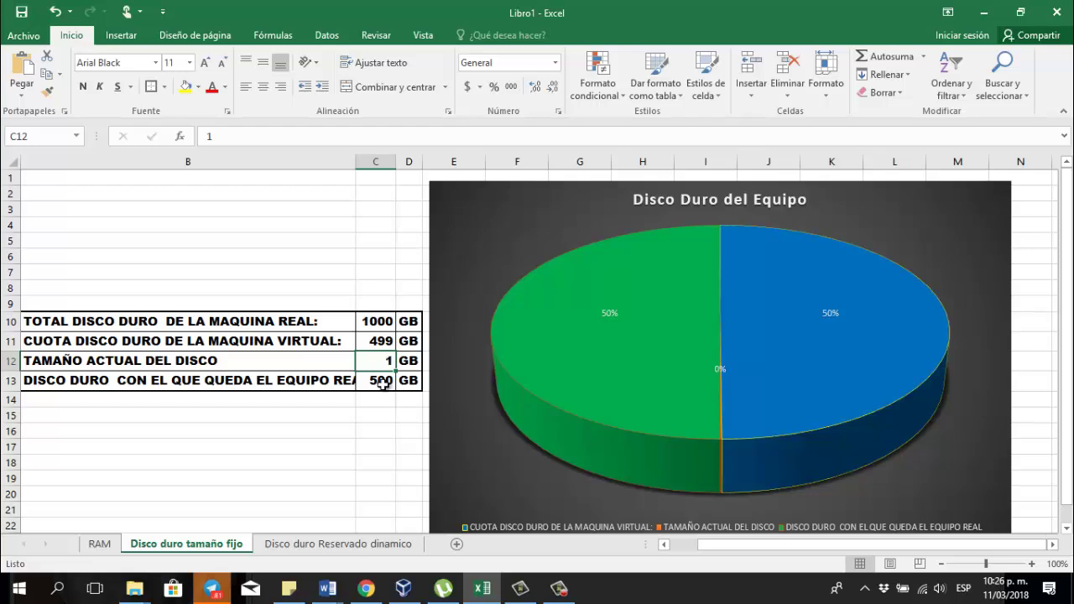
{"action": "mouse_move", "coordinate": [738, 255]}
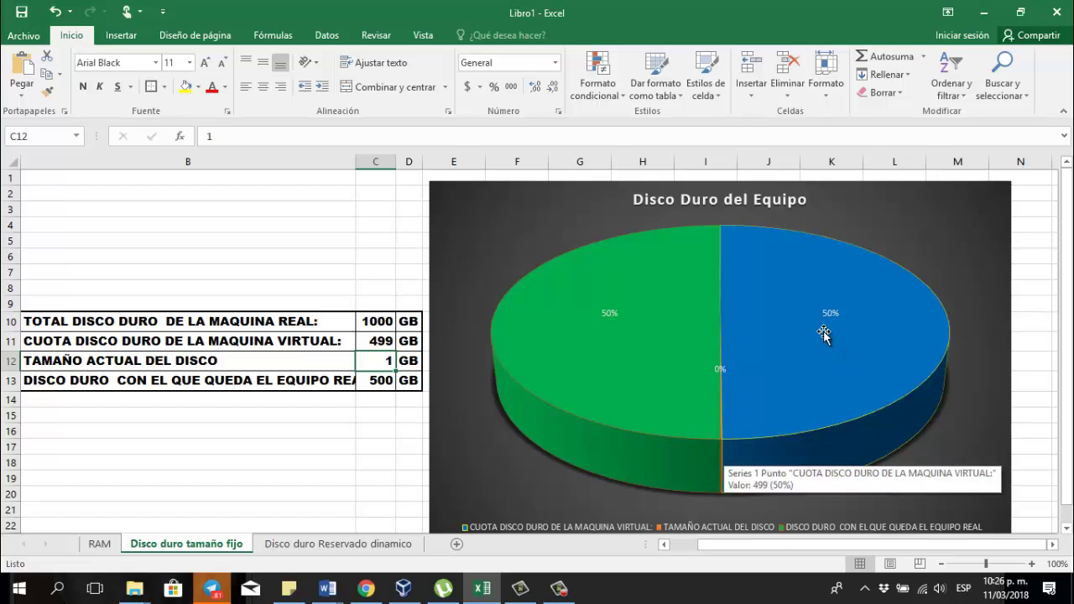
{"action": "mouse_move", "coordinate": [726, 353]}
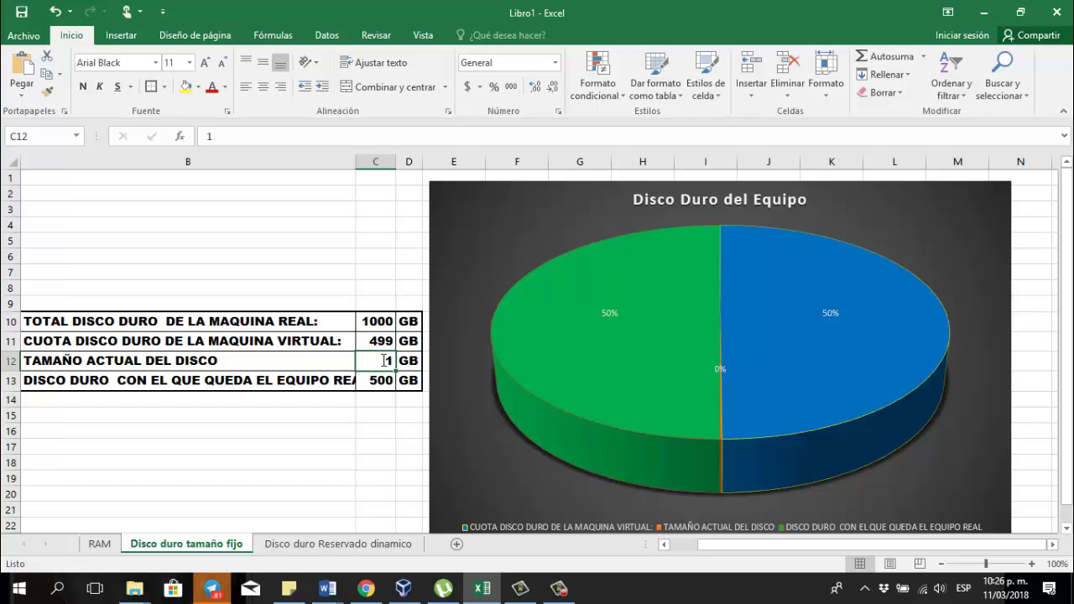
{"action": "type", "text": "8"}
{"action": "key", "text": "Return"}
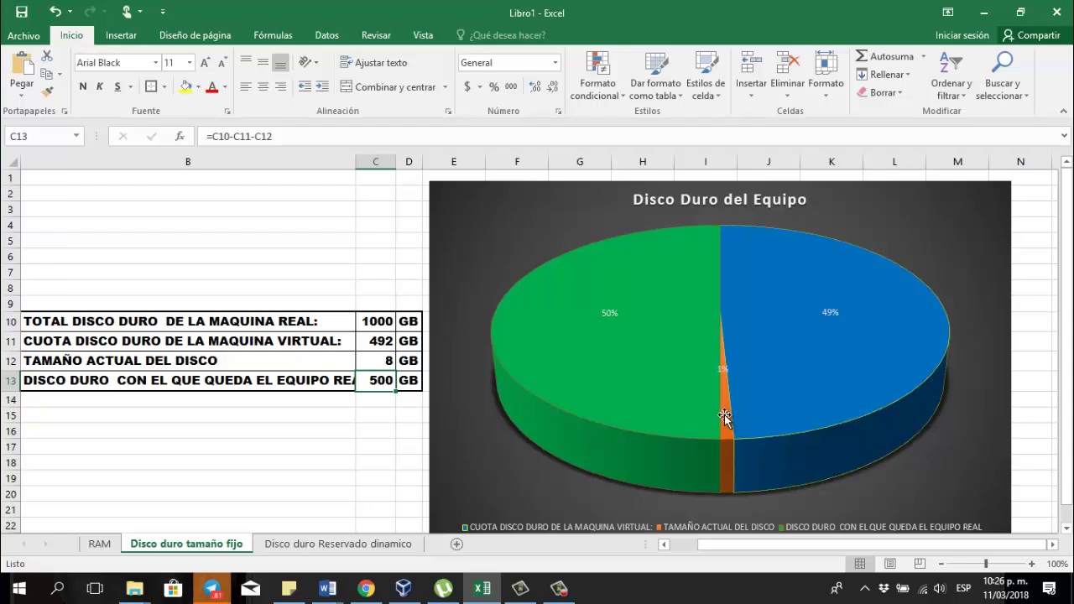
- Set TAMAÑO ACTUAL DEL DISCO to 40 GB and inspect the used-space and virtual machine quota slices in the chart
{"action": "left_click", "coordinate": [391, 361]}
{"action": "type", "text": "40"}
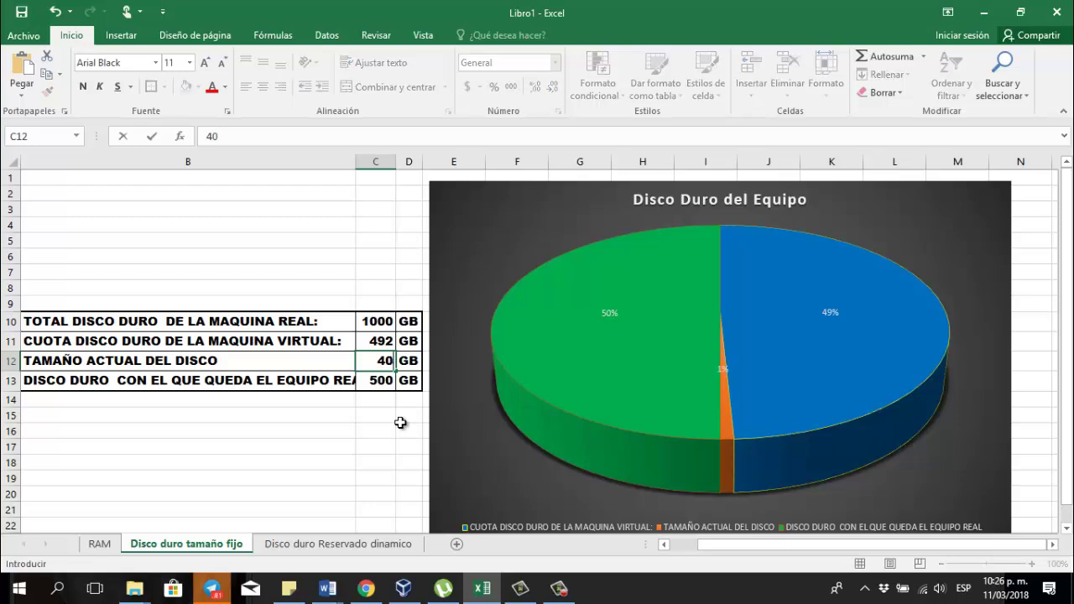
{"action": "key", "text": "Return"}
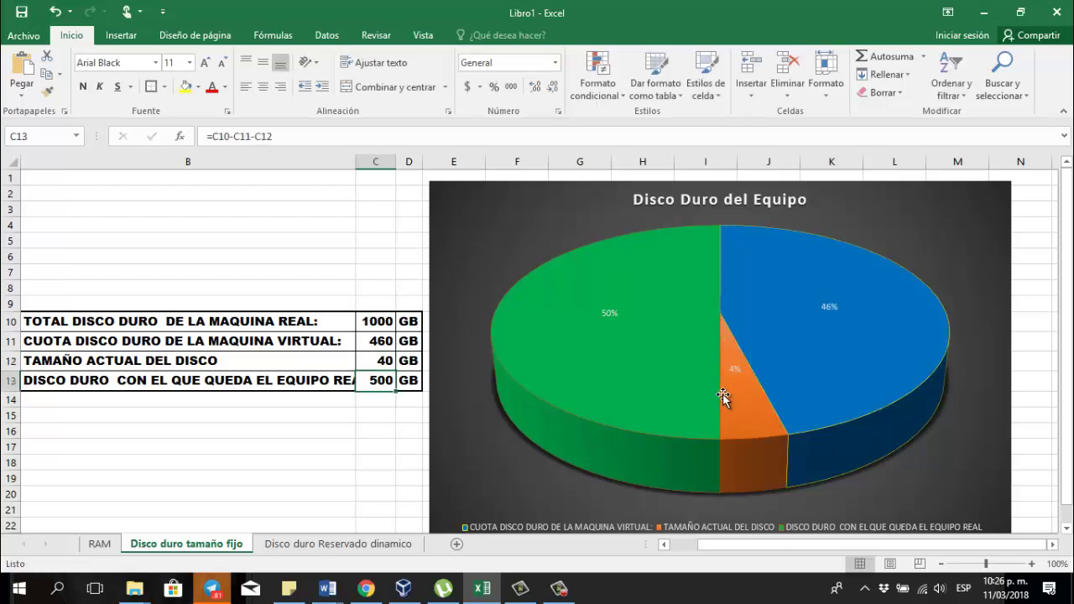
{"action": "mouse_move", "coordinate": [720, 398]}
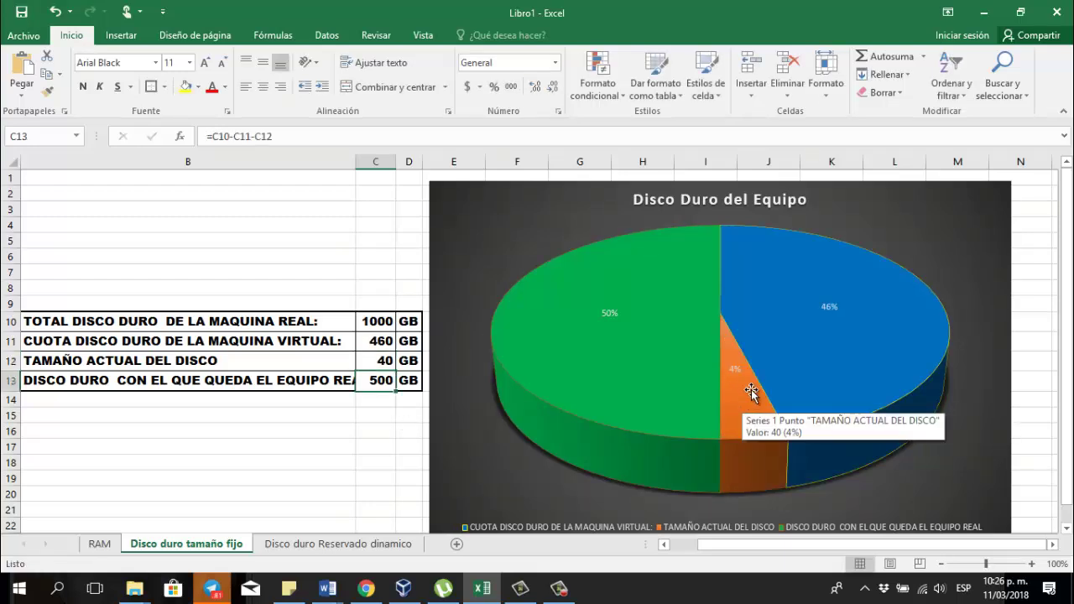
{"action": "mouse_move", "coordinate": [743, 331]}
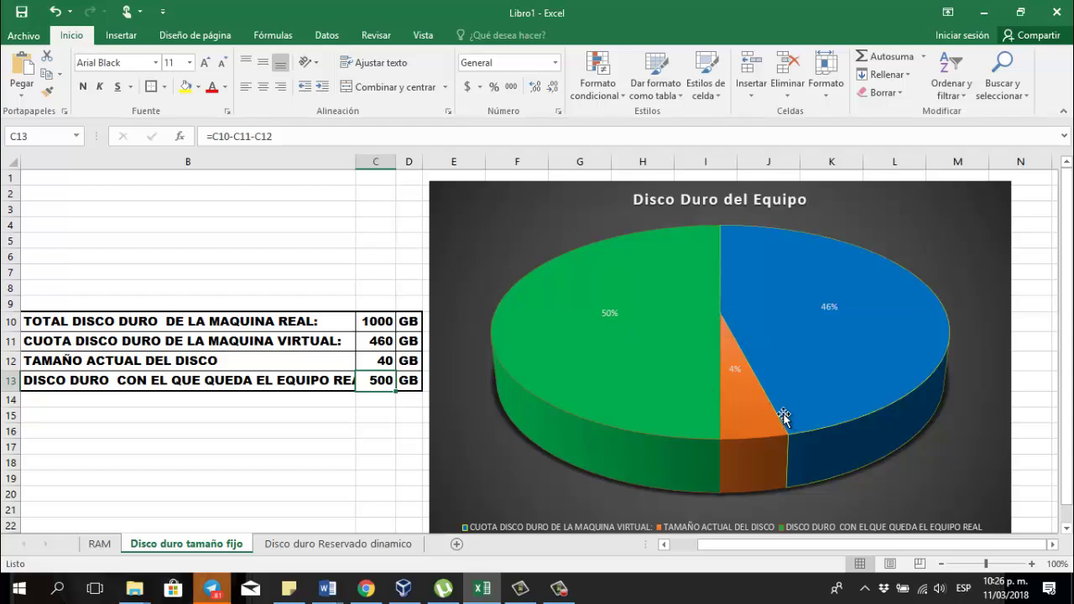
{"action": "mouse_move", "coordinate": [780, 415]}
{"action": "mouse_move", "coordinate": [837, 378]}
- On the Disco duro Reservado dinamico sheet, set TAMAÑO ACTUAL DEL DISCO to 40 GB and inspect the disk chart's slices
{"action": "left_click", "coordinate": [279, 545]}
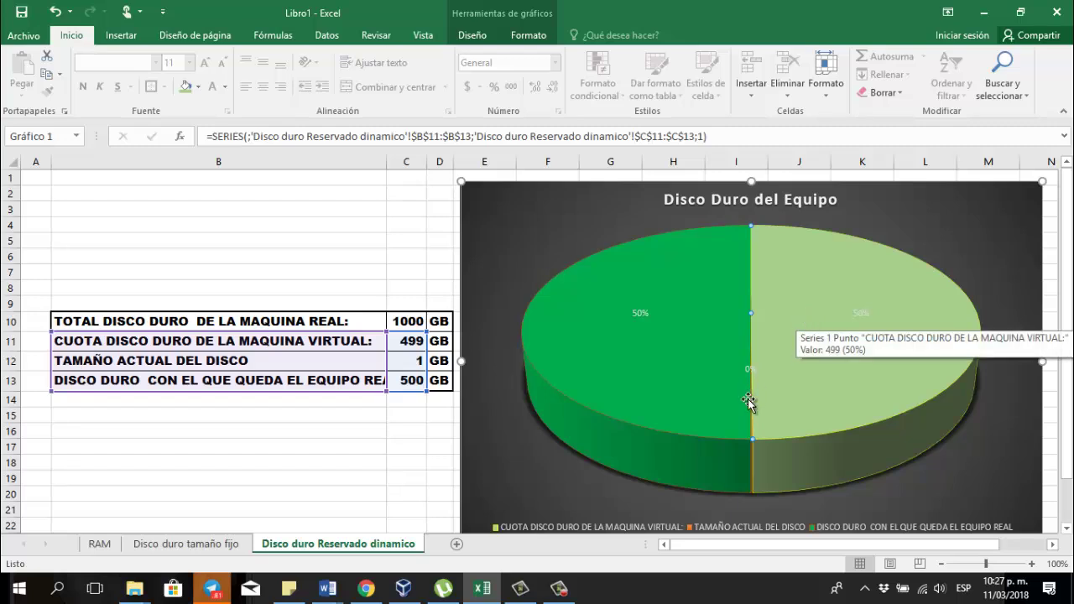
{"action": "left_click", "coordinate": [414, 363]}
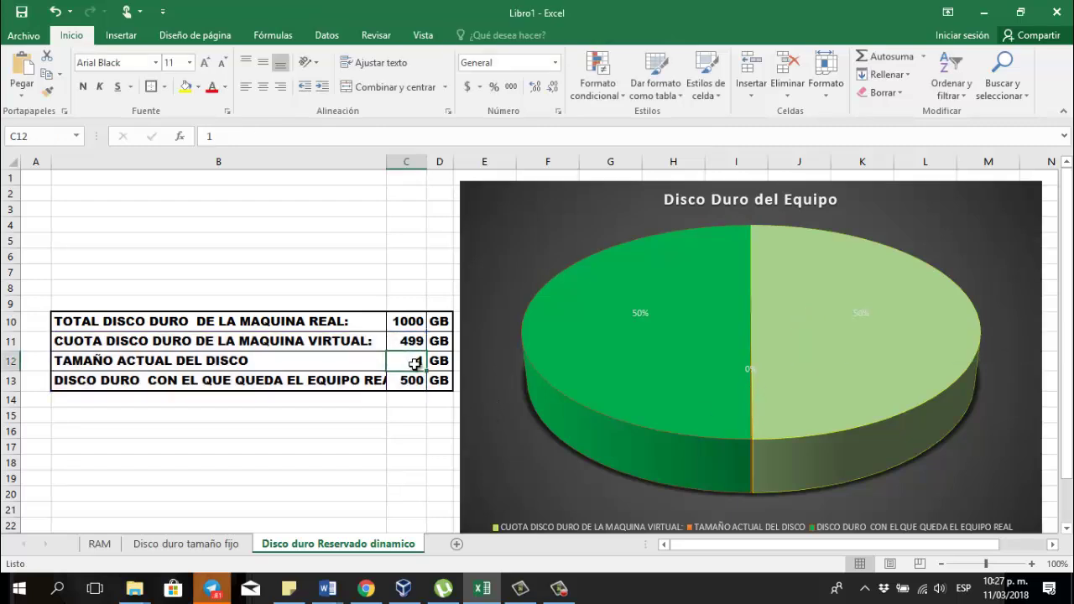
{"action": "type", "text": "40"}
{"action": "key", "text": "Return"}
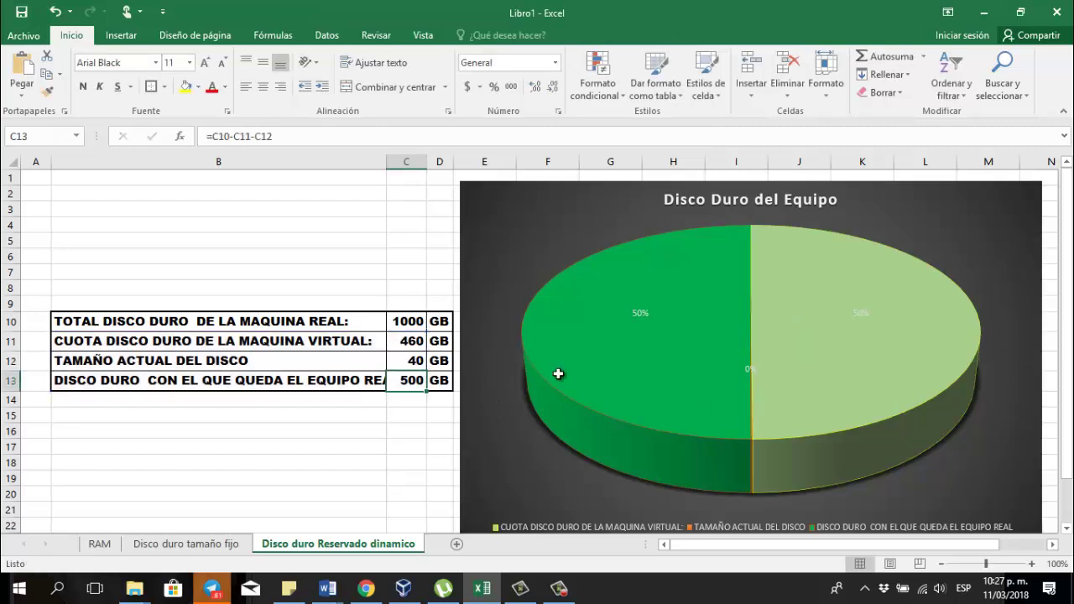
{"action": "mouse_move", "coordinate": [774, 395]}
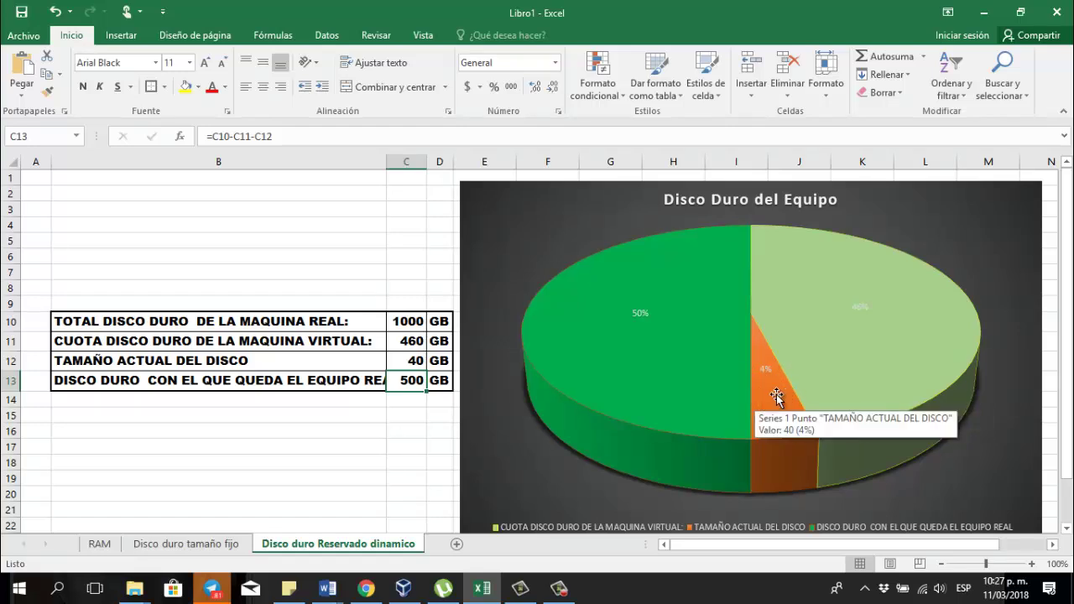
{"action": "mouse_move", "coordinate": [698, 388]}
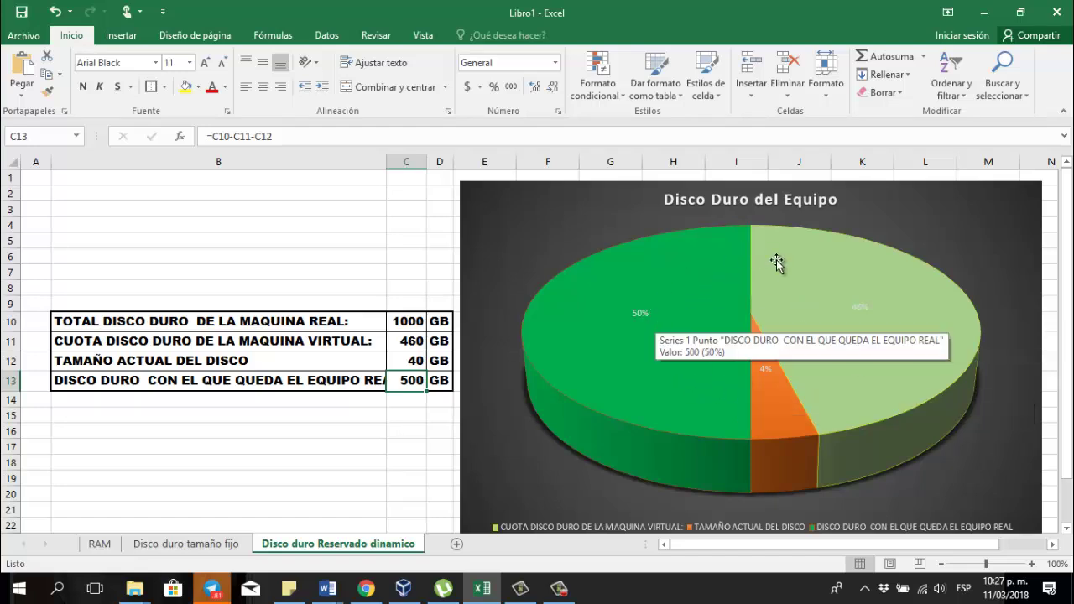
{"action": "mouse_move", "coordinate": [815, 393]}
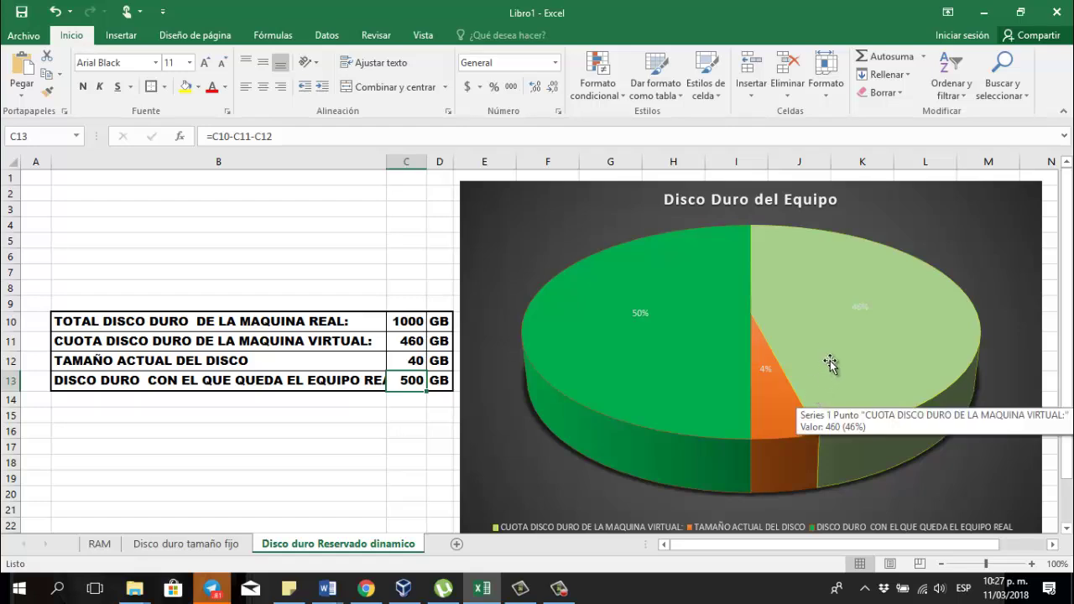
{"action": "mouse_move", "coordinate": [820, 323]}
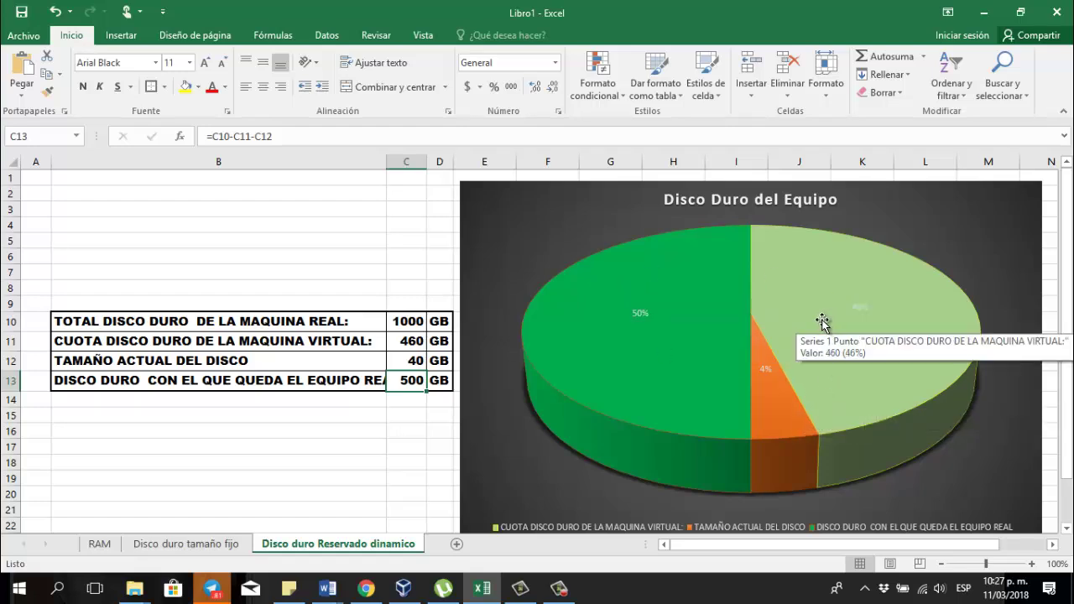
- Set TAMAÑO ACTUAL DEL DISCO to 70 GB and to 100 GB, inspecting how the used-space and quota slices change
{"action": "left_click", "coordinate": [411, 360]}
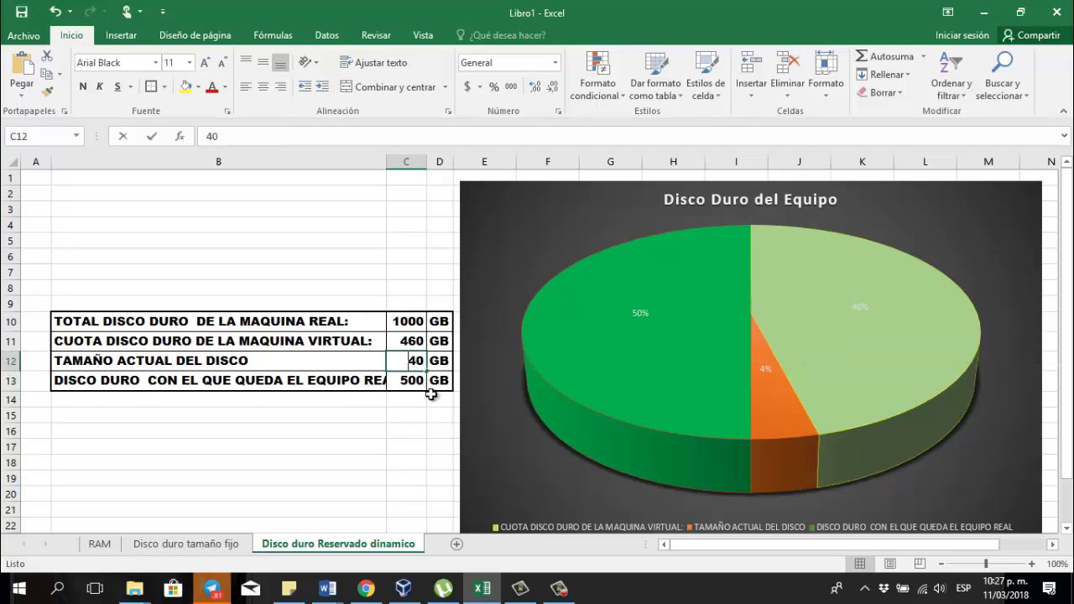
{"action": "type", "text": "70"}
{"action": "key", "text": "Return"}
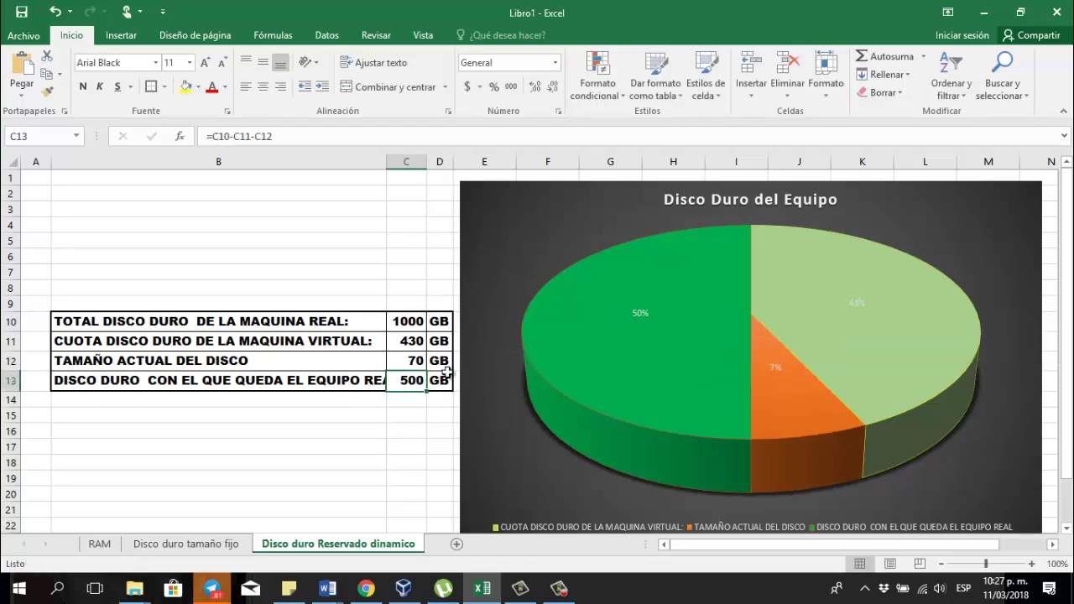
{"action": "left_click", "coordinate": [411, 363]}
{"action": "type", "text": "100"}
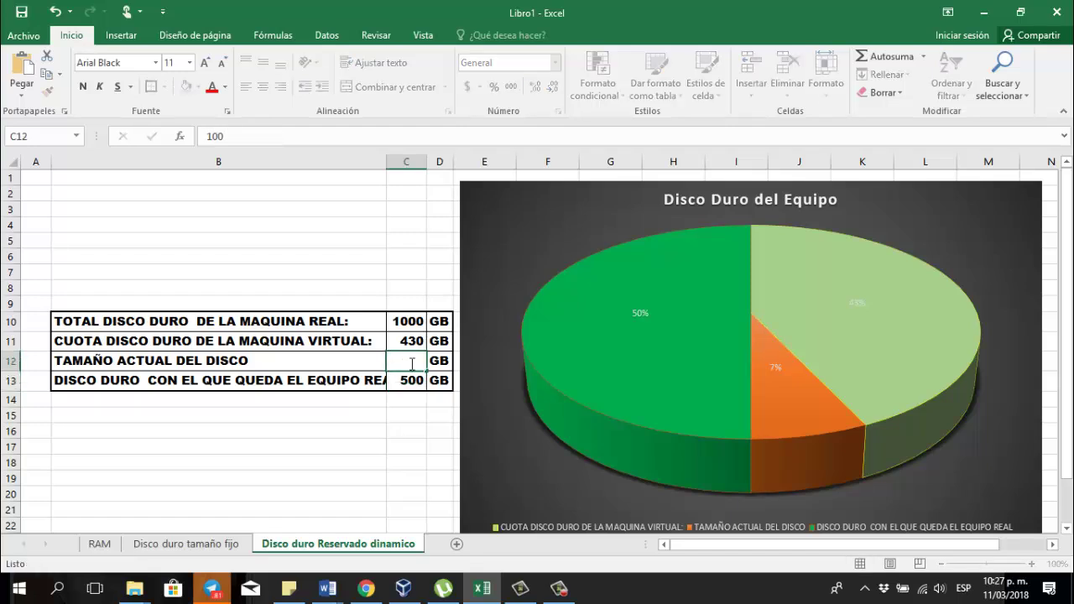
{"action": "key", "text": "Return"}
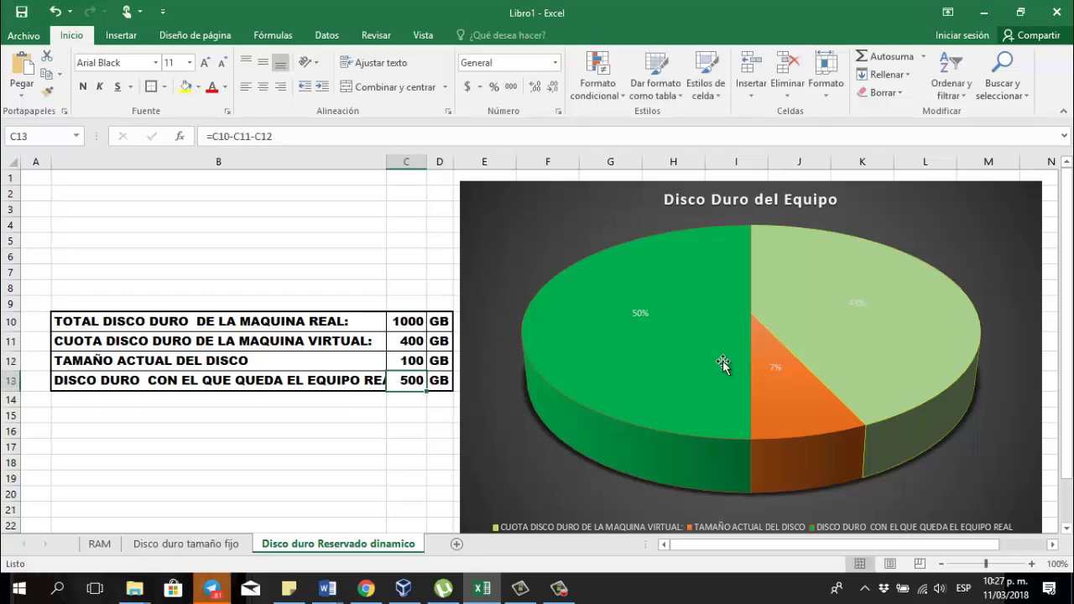
{"action": "mouse_move", "coordinate": [735, 371]}
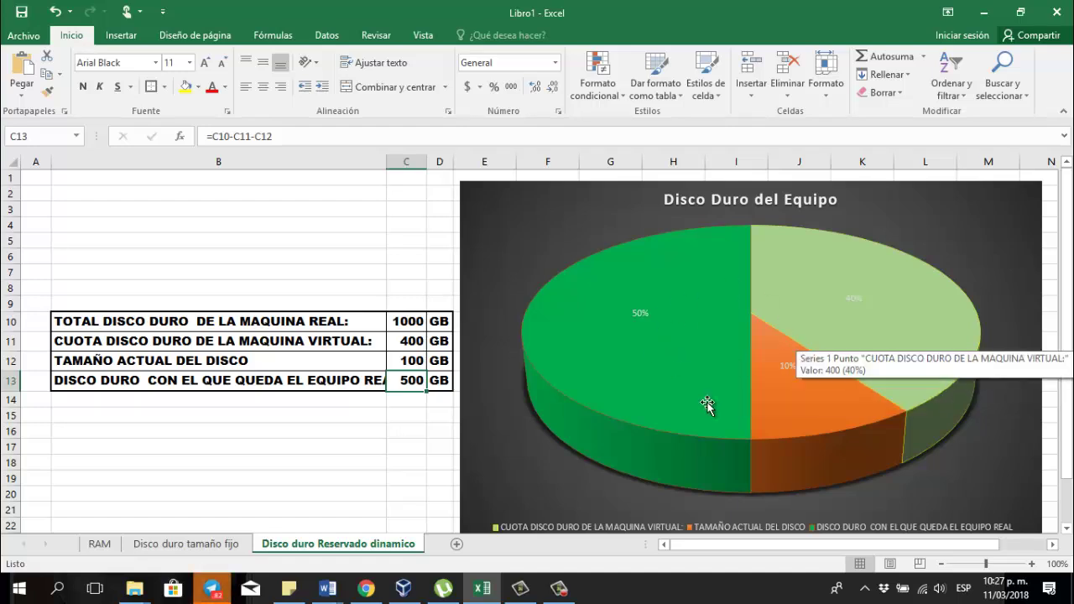
{"action": "mouse_move", "coordinate": [786, 415]}
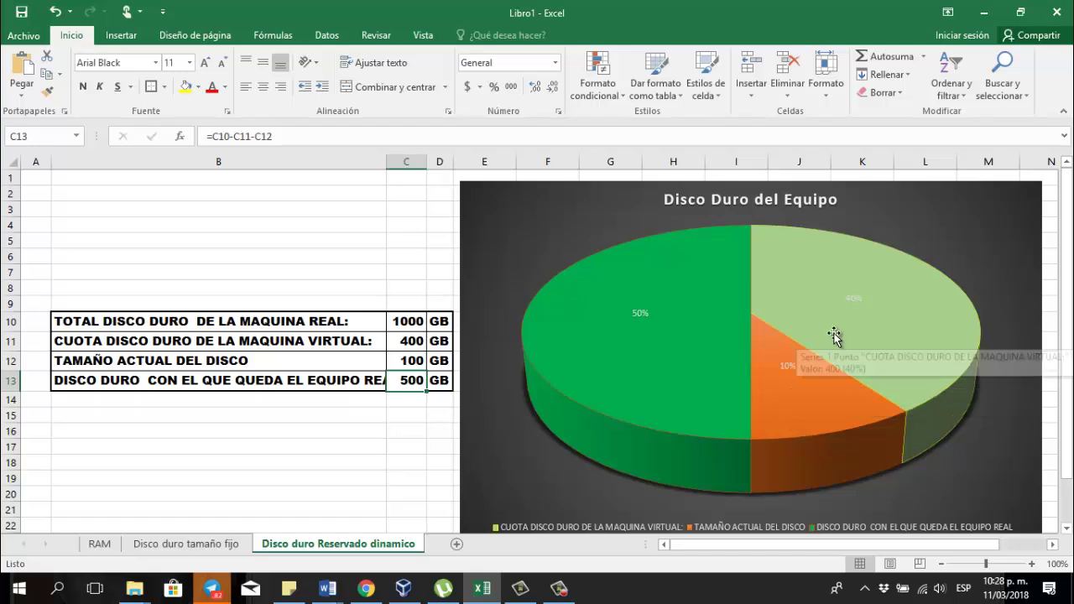
{"action": "mouse_move", "coordinate": [836, 322]}
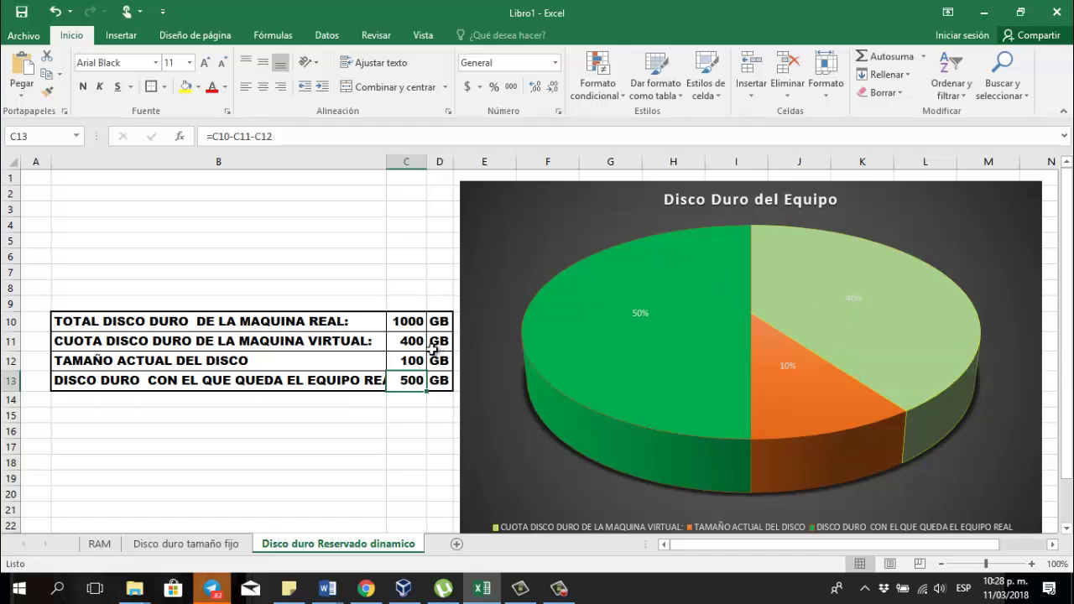
- Set TAMAÑO ACTUAL DEL DISCO to 500 GB and inspect the used-space slice in the chart
{"action": "left_click", "coordinate": [404, 367]}
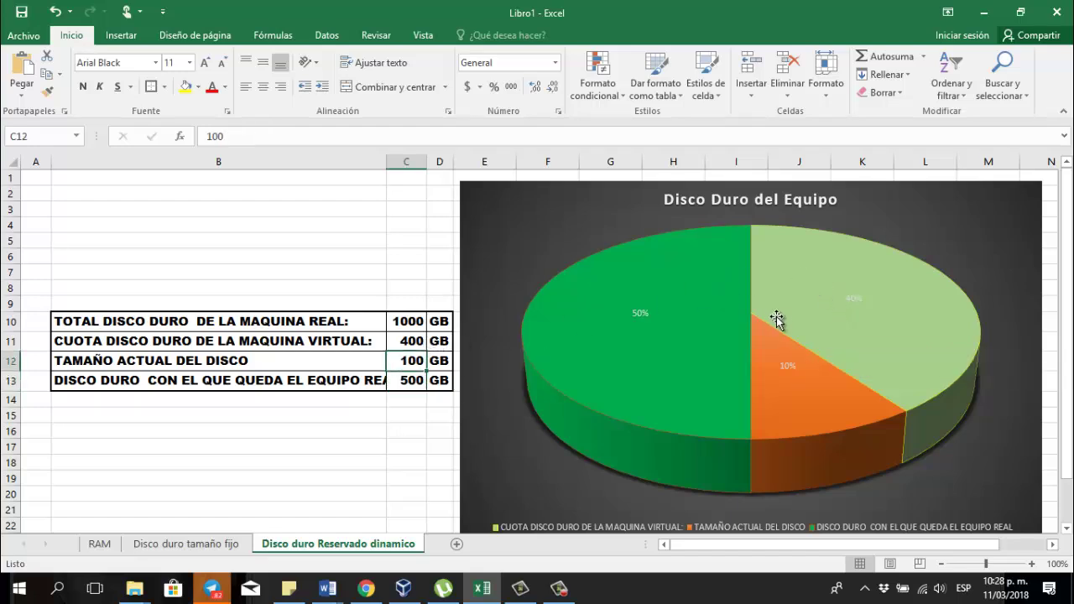
{"action": "mouse_move", "coordinate": [786, 307]}
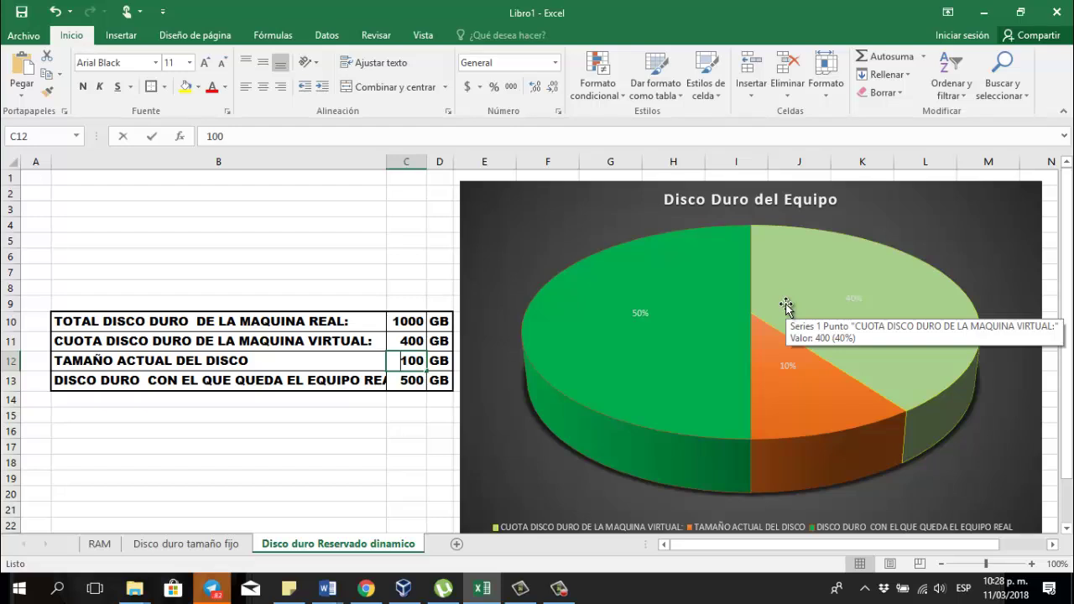
{"action": "type", "text": "50"}
{"action": "key", "text": "Return"}
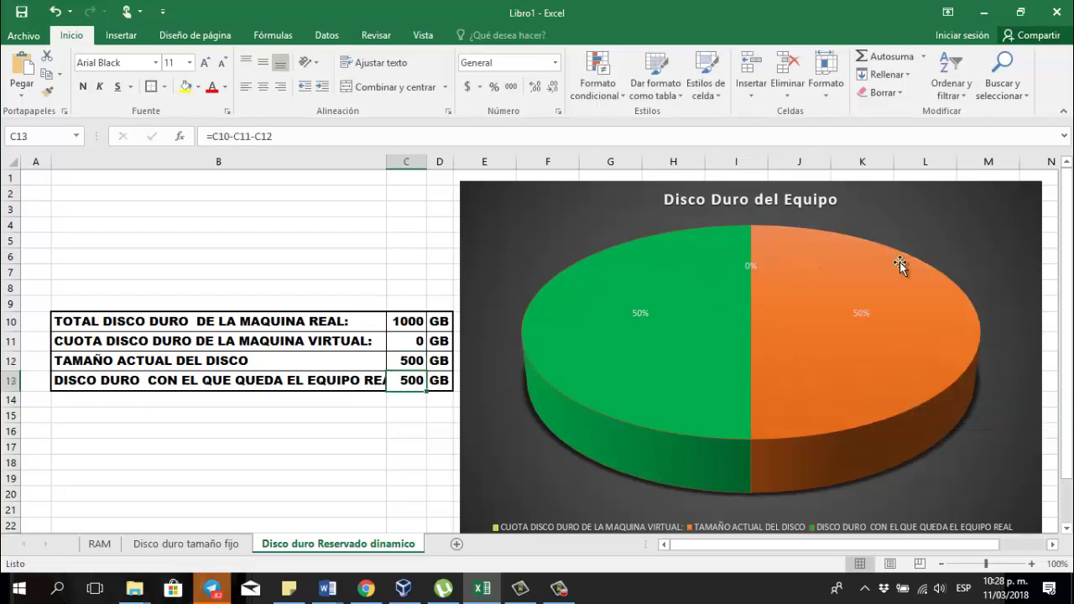
{"action": "mouse_move", "coordinate": [797, 350]}
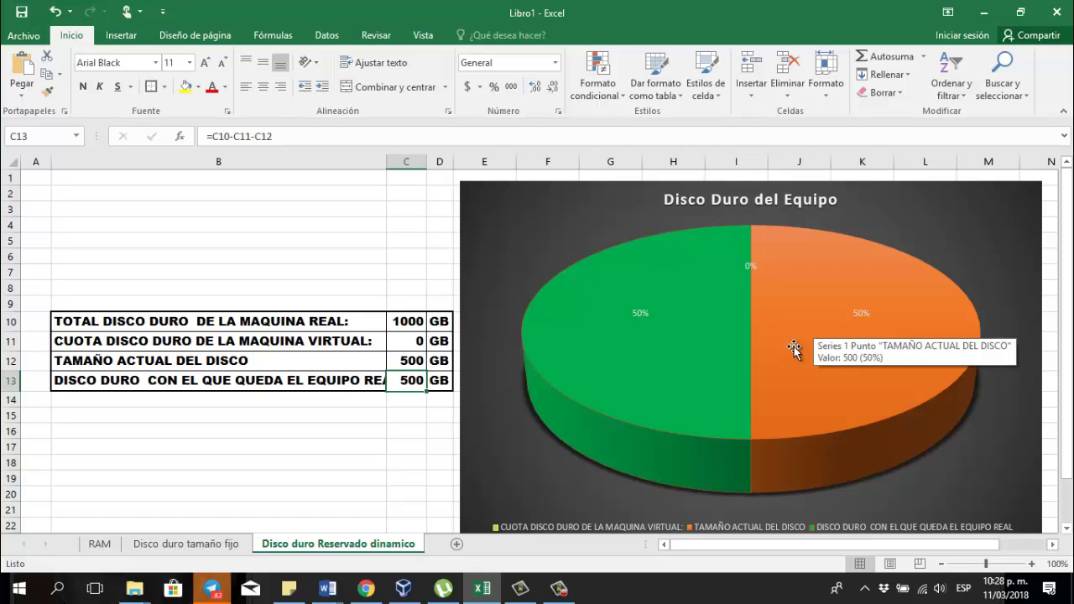
- Switch back to VirtualBox, continue with dynamically allocated storage (Reservado dinámicamente), and set the virtual disk size to 500 GB
{"action": "left_click", "coordinate": [402, 586]}
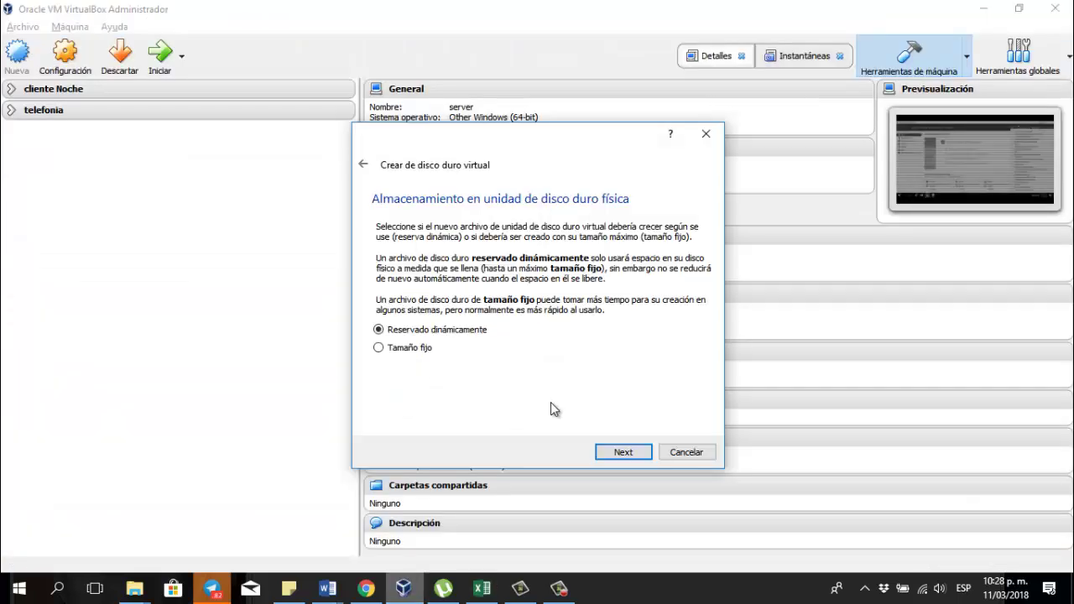
{"action": "left_click", "coordinate": [622, 452]}
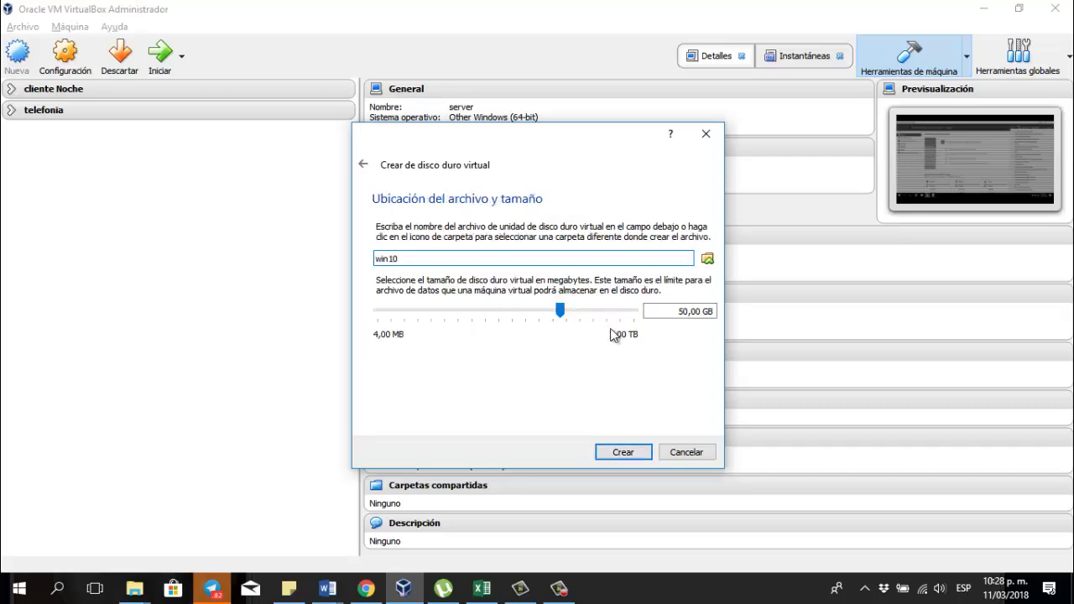
{"action": "left_click", "coordinate": [685, 311]}
{"action": "left_click_drag", "start_coordinate": [687, 311], "coordinate": [676, 310]}
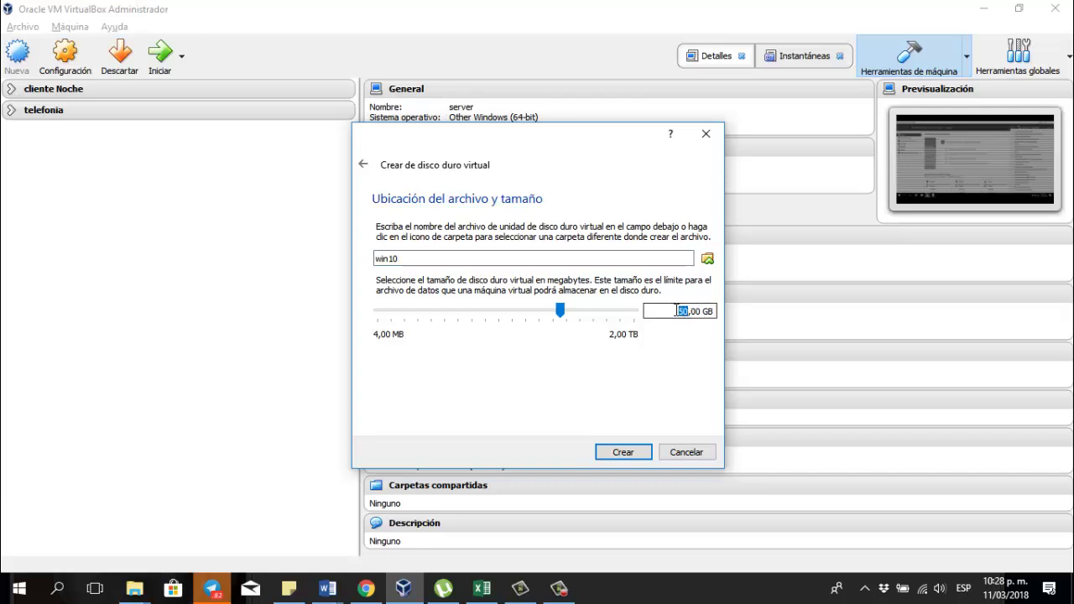
{"action": "type", "text": "300"}
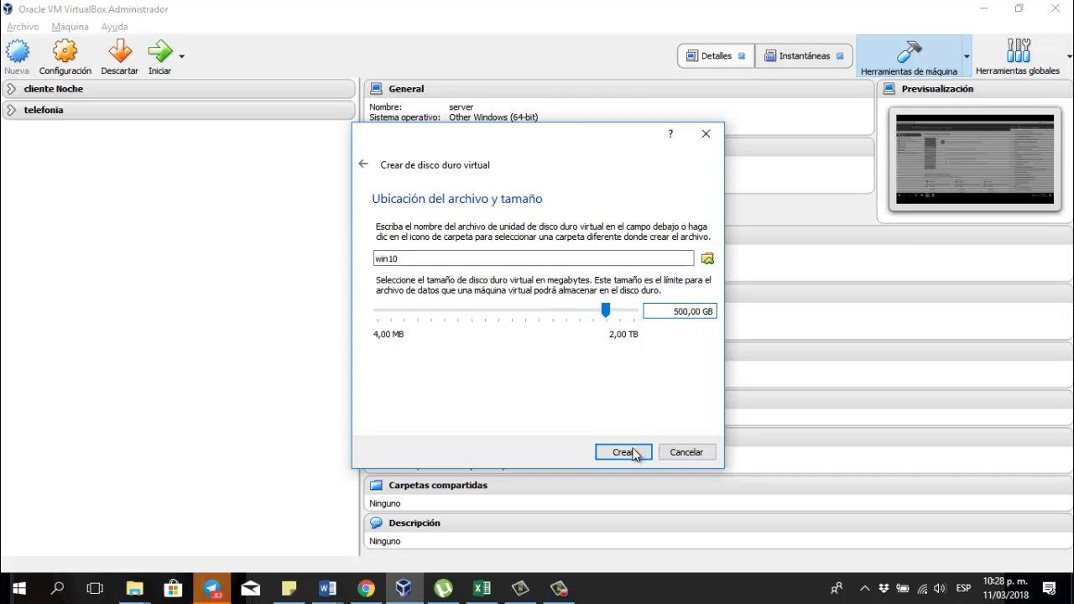
- Choose Nuevo vol (F:) as the location for the win10.vdi disk file, and cancel the virtual disk creation
{"action": "left_click", "coordinate": [707, 259]}
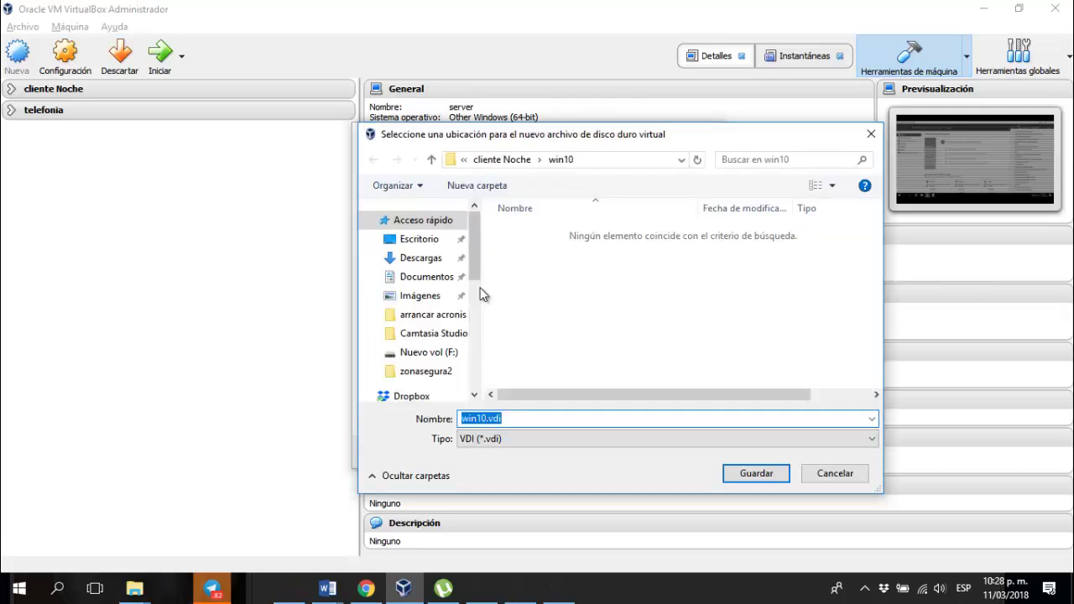
{"action": "left_click_drag", "start_coordinate": [472, 276], "coordinate": [475, 300]}
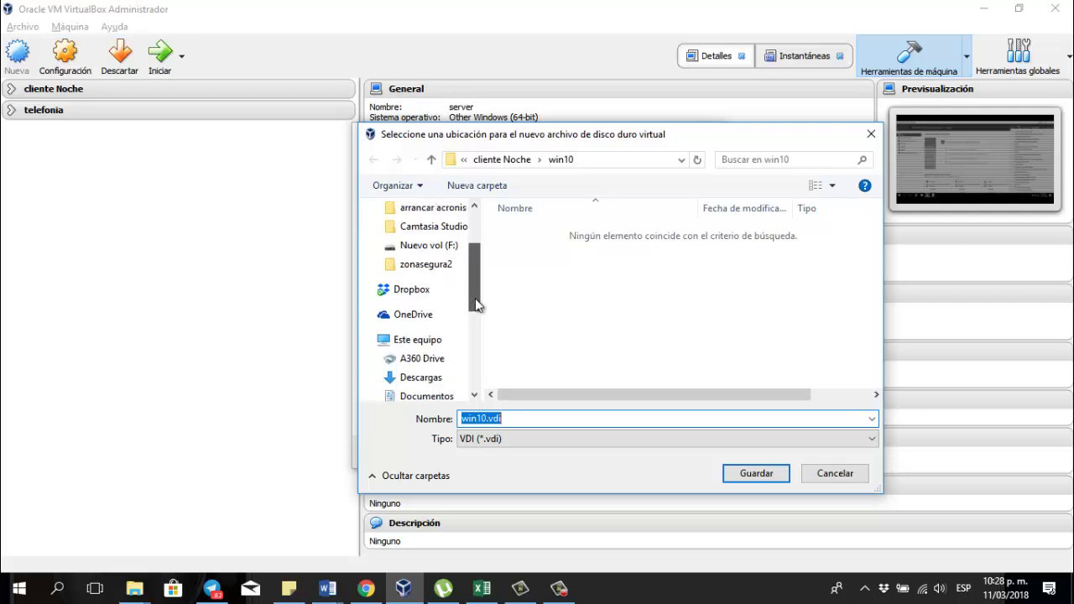
{"action": "left_click", "coordinate": [442, 249]}
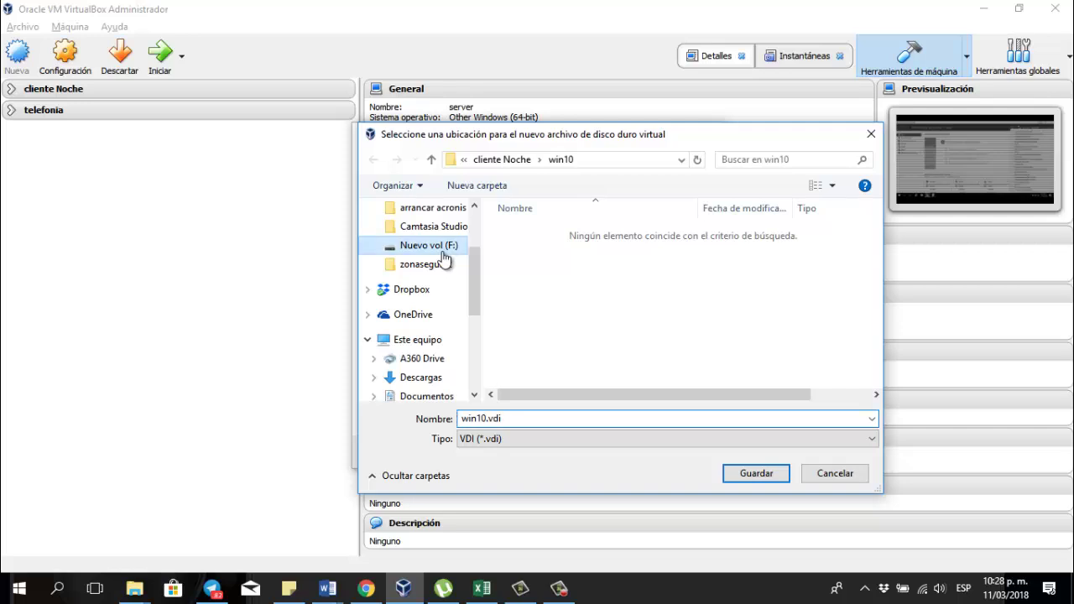
{"action": "left_click", "coordinate": [755, 473]}
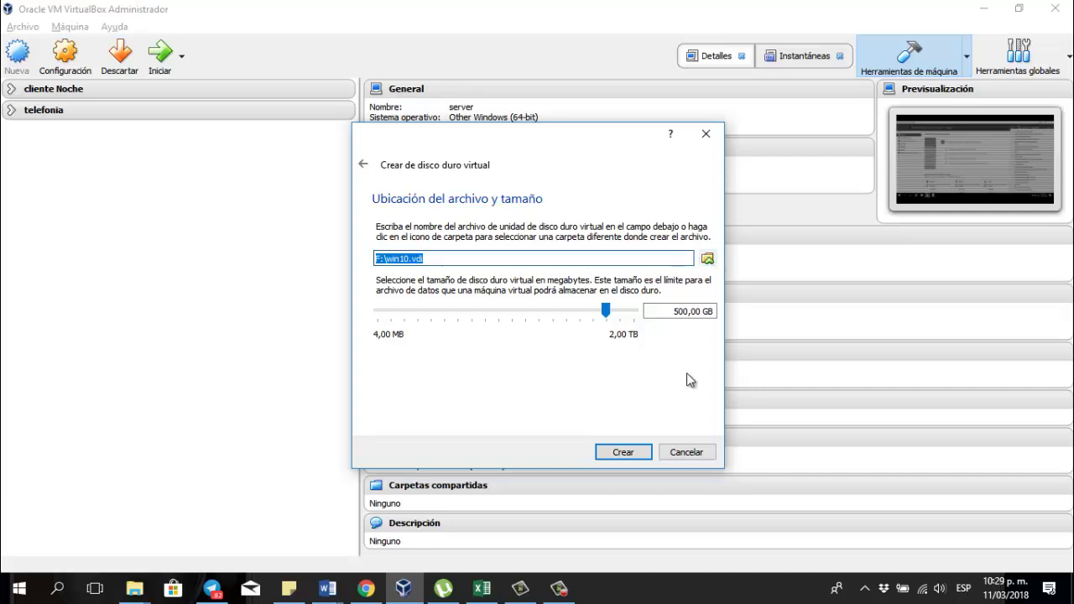
{"action": "left_click", "coordinate": [692, 456]}
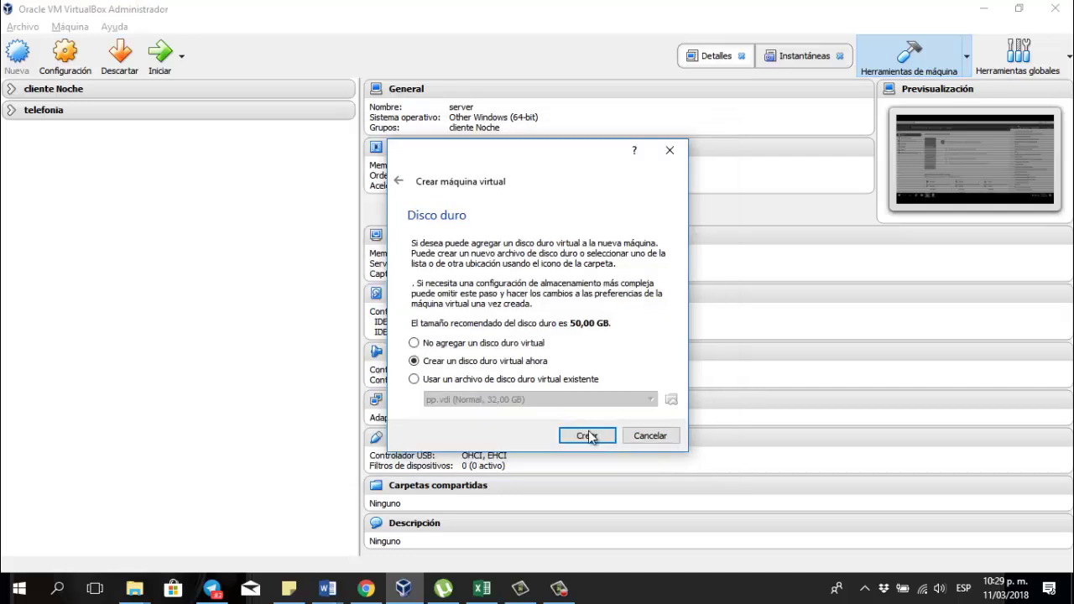
- Restart creating a virtual hard disk with the VDI file type and dynamically allocated storage, continuing to the file location and size options
{"action": "left_click", "coordinate": [588, 435]}
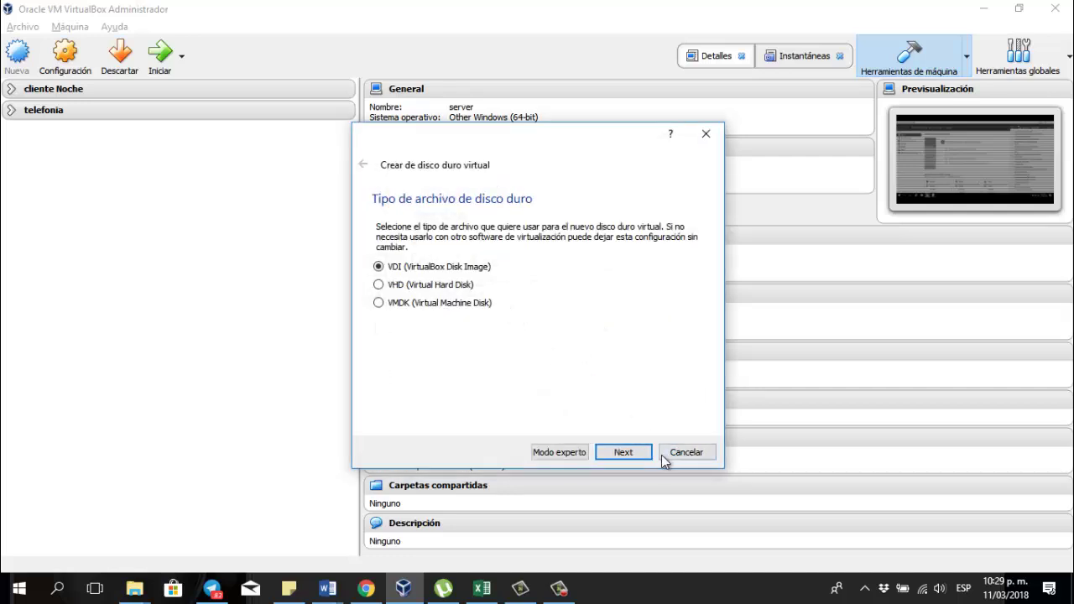
{"action": "left_click", "coordinate": [624, 452]}
{"action": "left_click", "coordinate": [642, 453]}
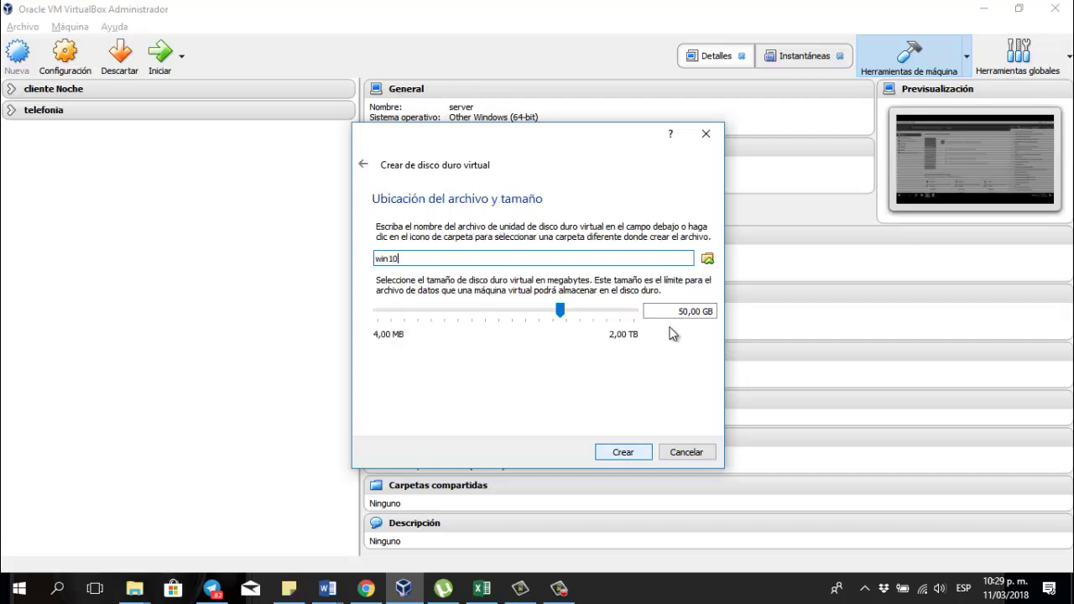
- Try a disk size of 500 GB, set it back to 50 GB, and create the win10 virtual disk
{"action": "left_click", "coordinate": [688, 312]}
{"action": "type", "text": "0"}
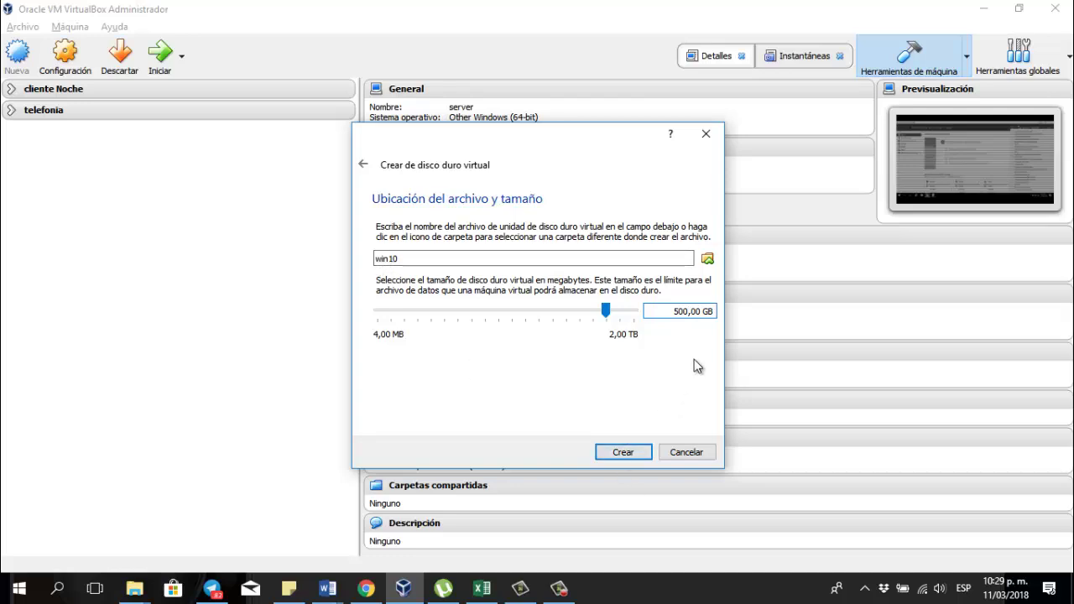
{"action": "key", "text": "BackSpace"}
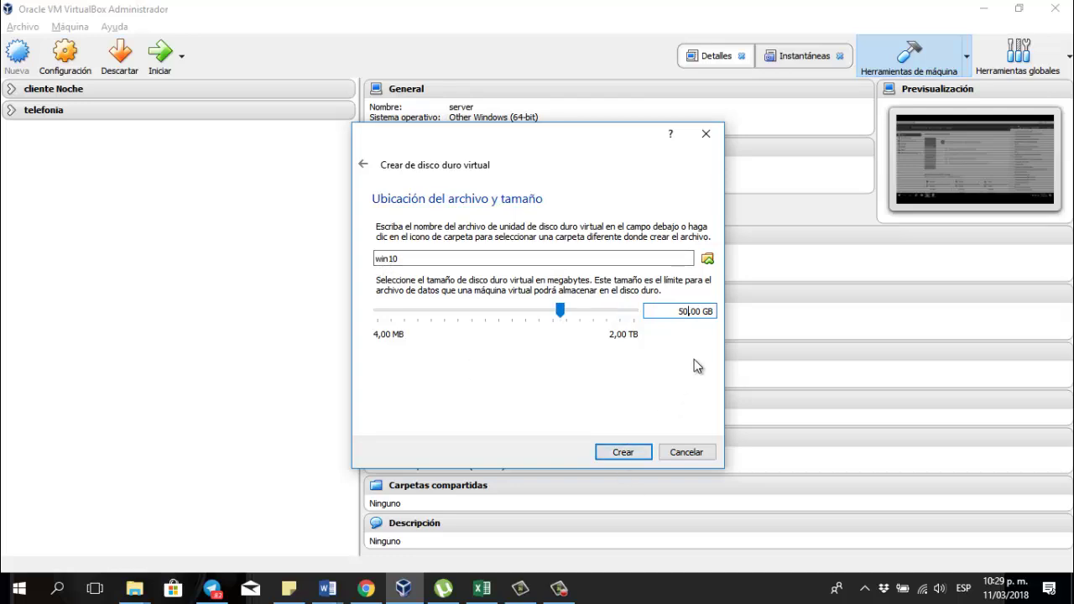
{"action": "left_click", "coordinate": [623, 452]}
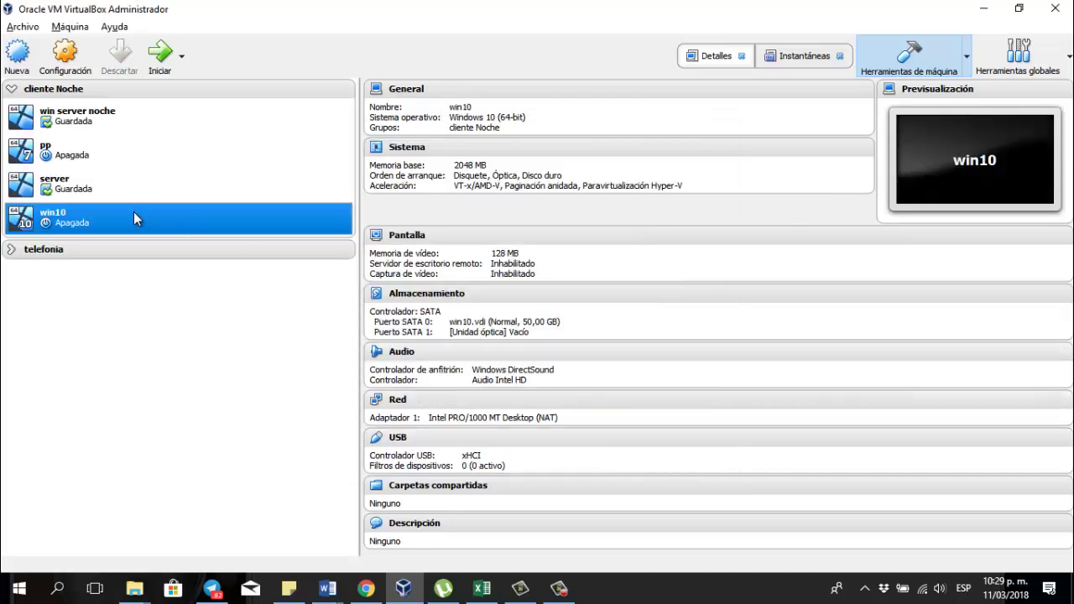